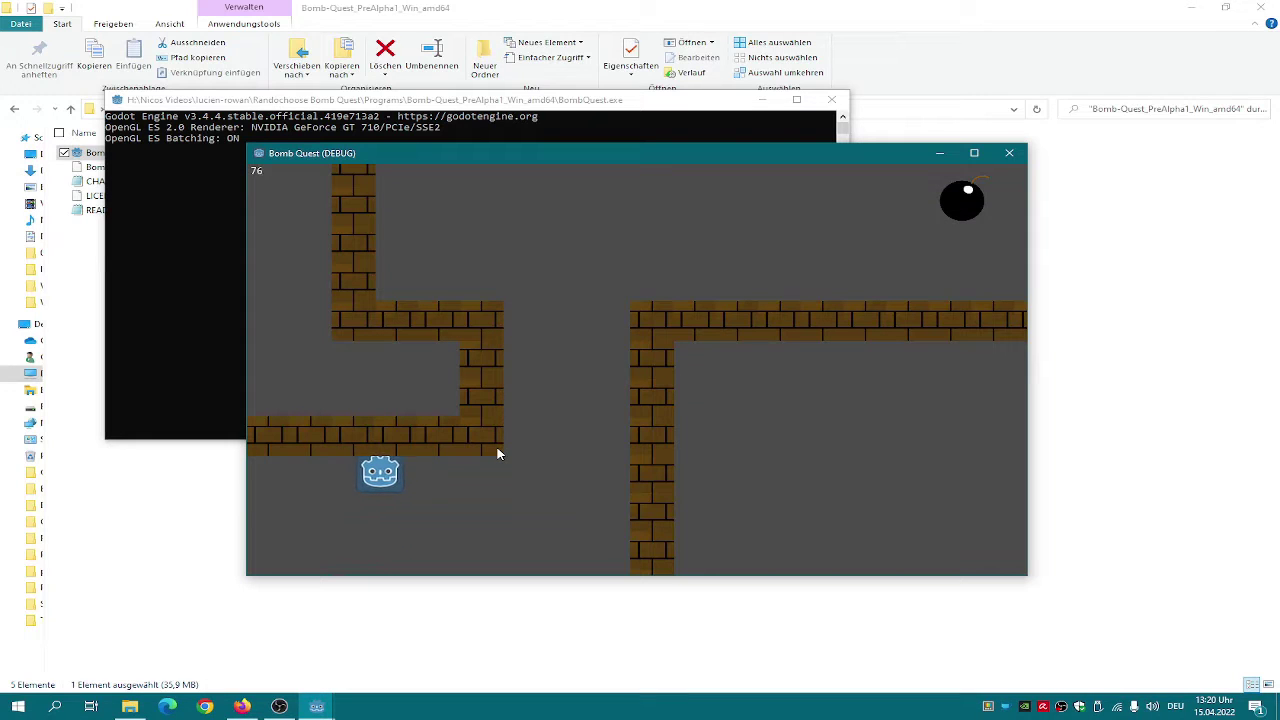
pyautogui.press('Down')
# - Steer the Godot-icon player through the maze to the right brick wall, then maximise the window
pyautogui.press('Right')
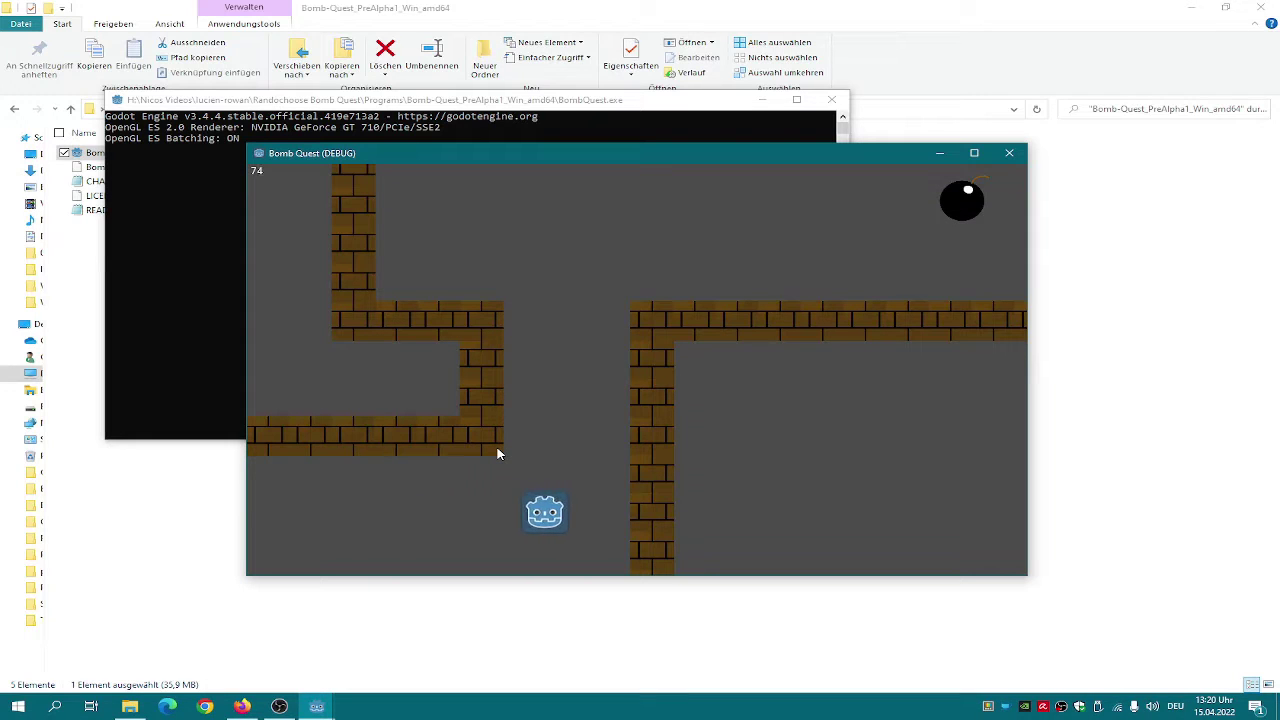
pyautogui.press('Right')
pyautogui.press('Up')
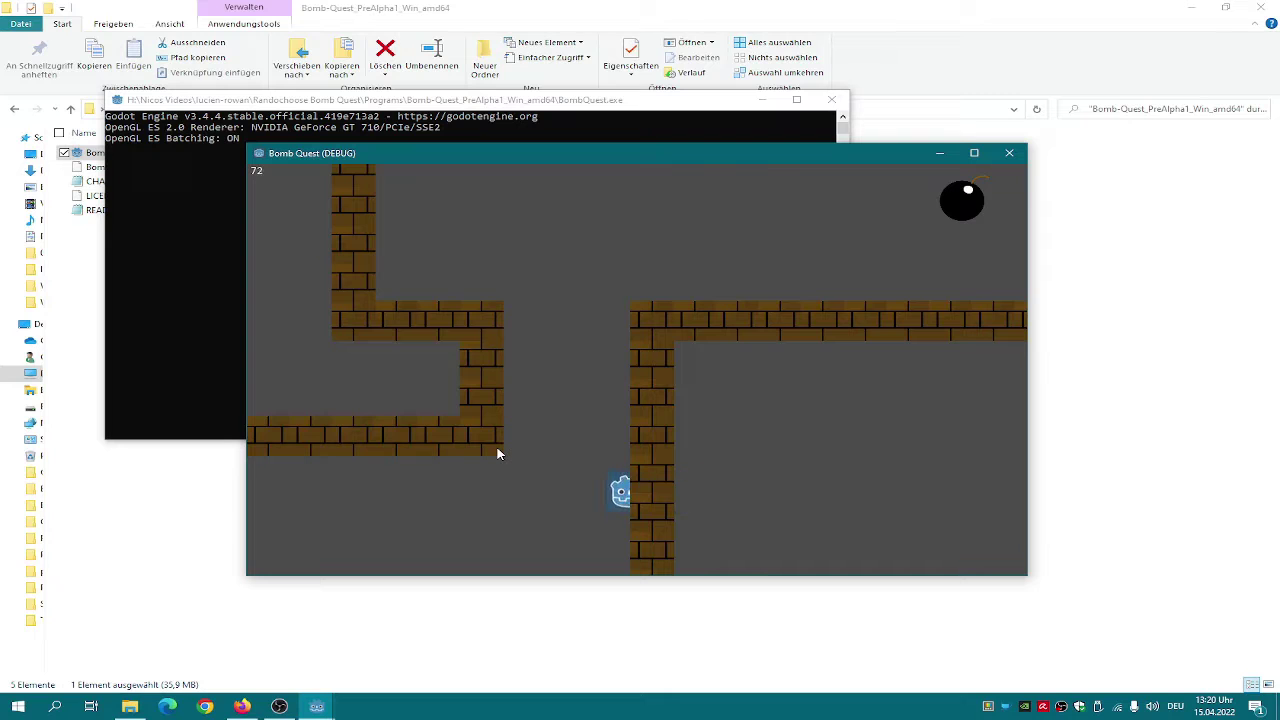
pyautogui.click(975, 154)
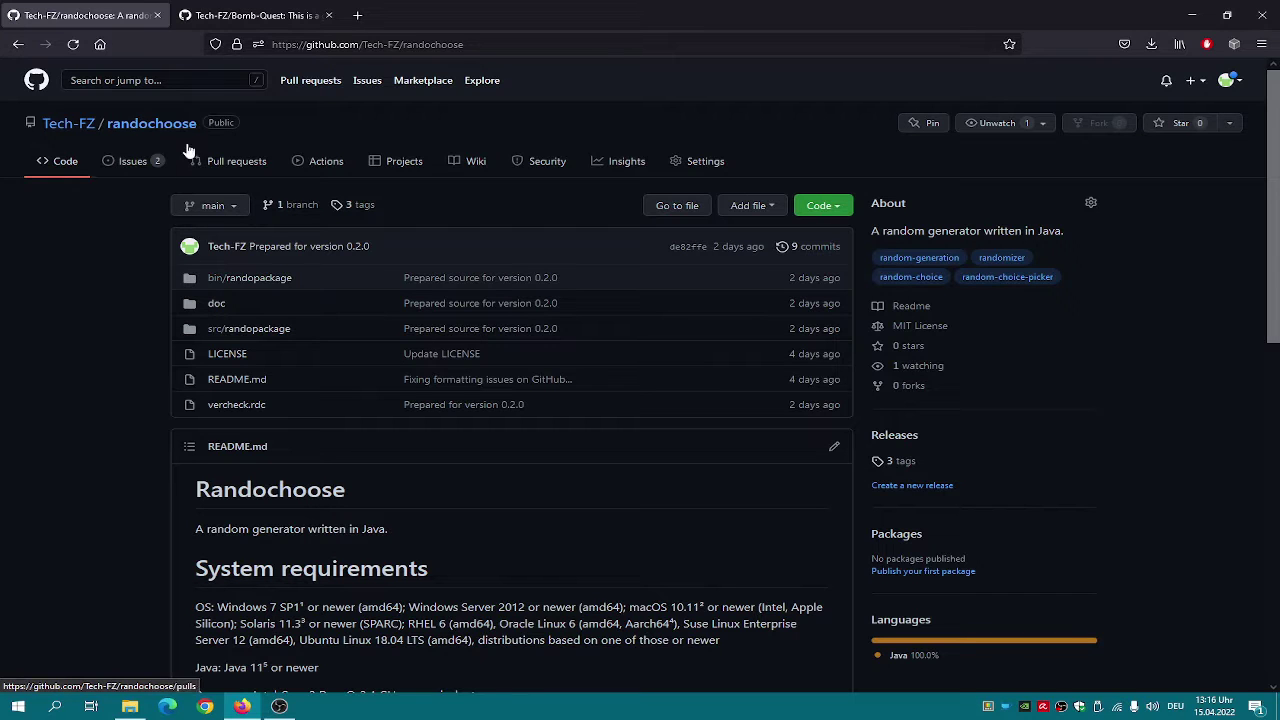
pyautogui.scroll(-1, 697, 377)
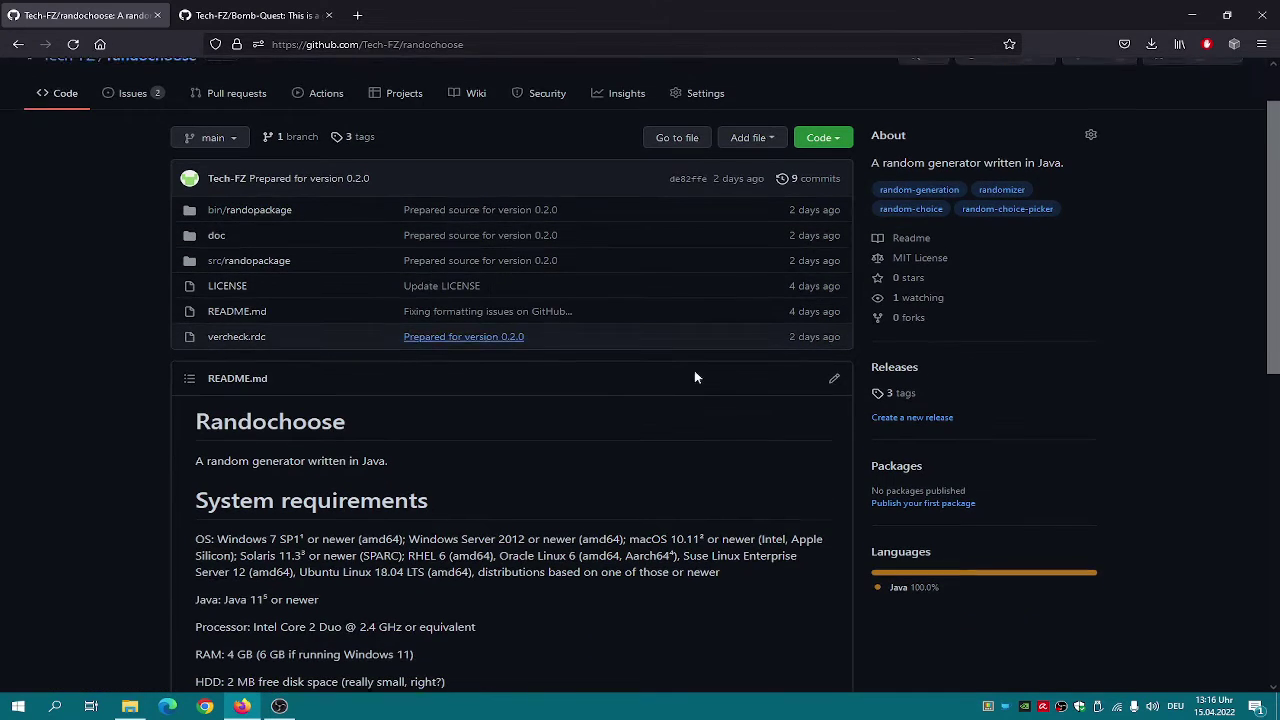
pyautogui.click(900, 393)
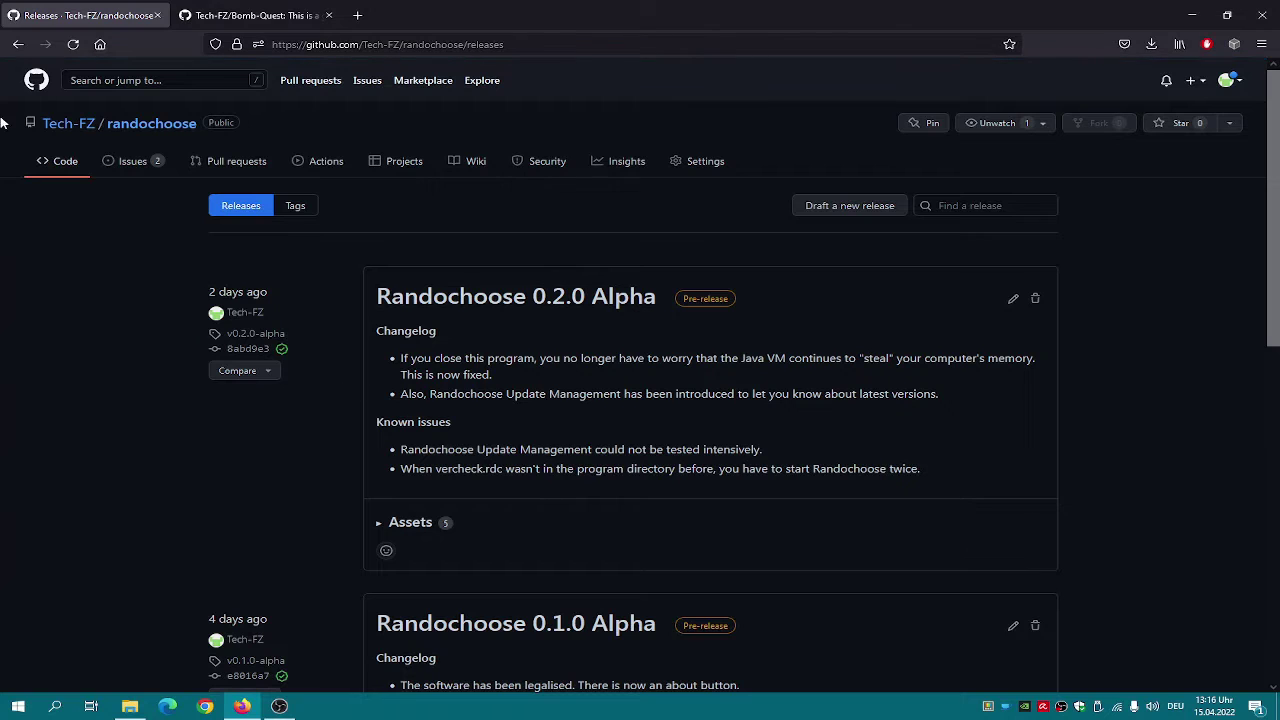
pyautogui.click(18, 44)
pyautogui.scroll(1, 300, 190)
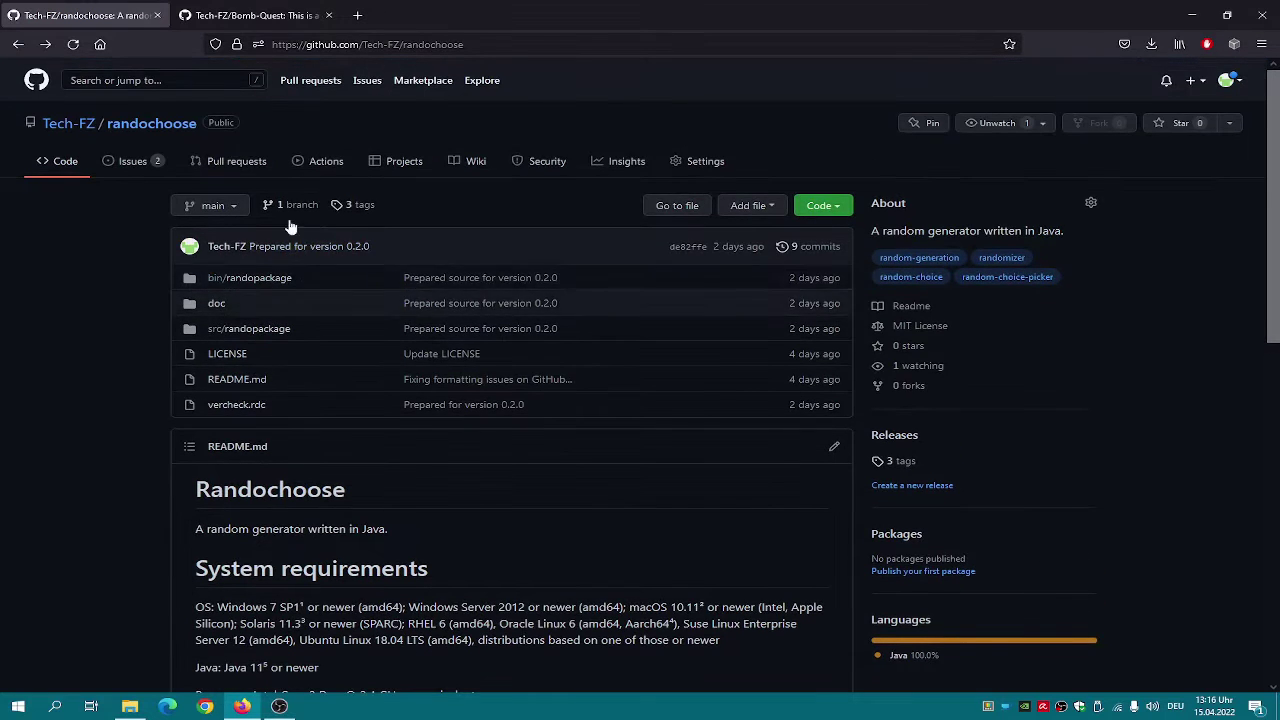
pyautogui.click(285, 10)
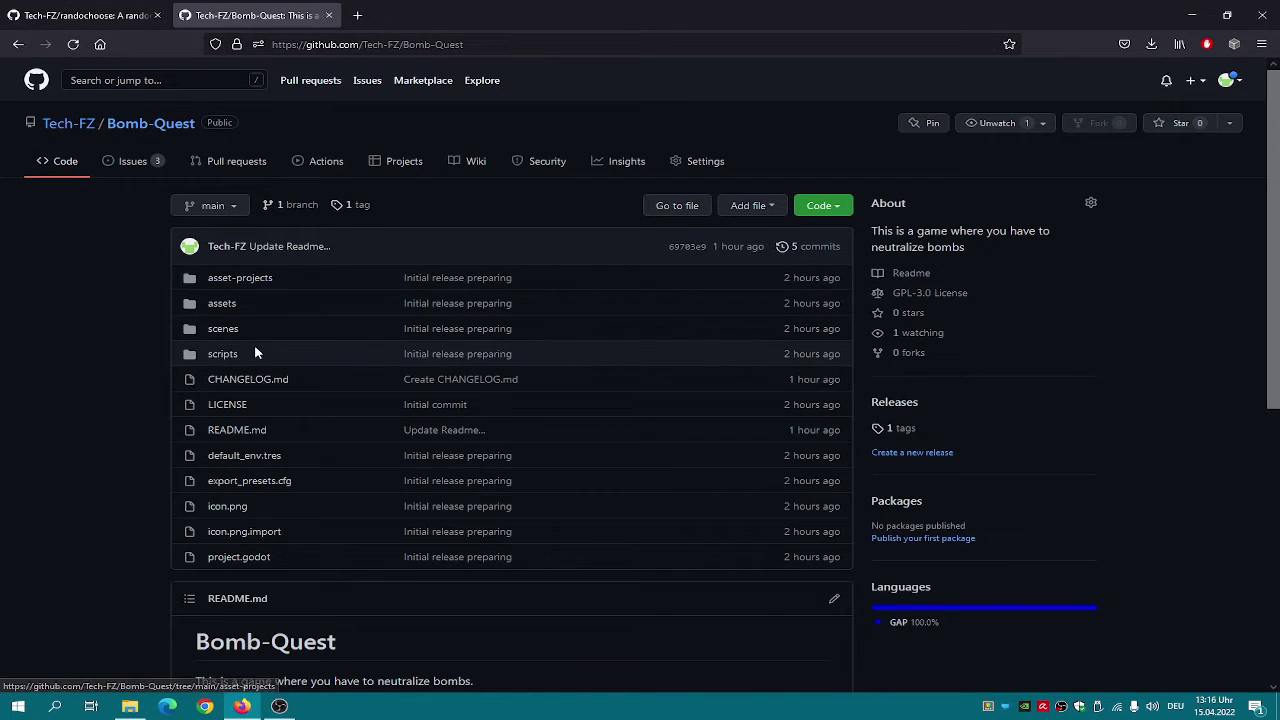
pyautogui.scroll(-1, 250, 340)
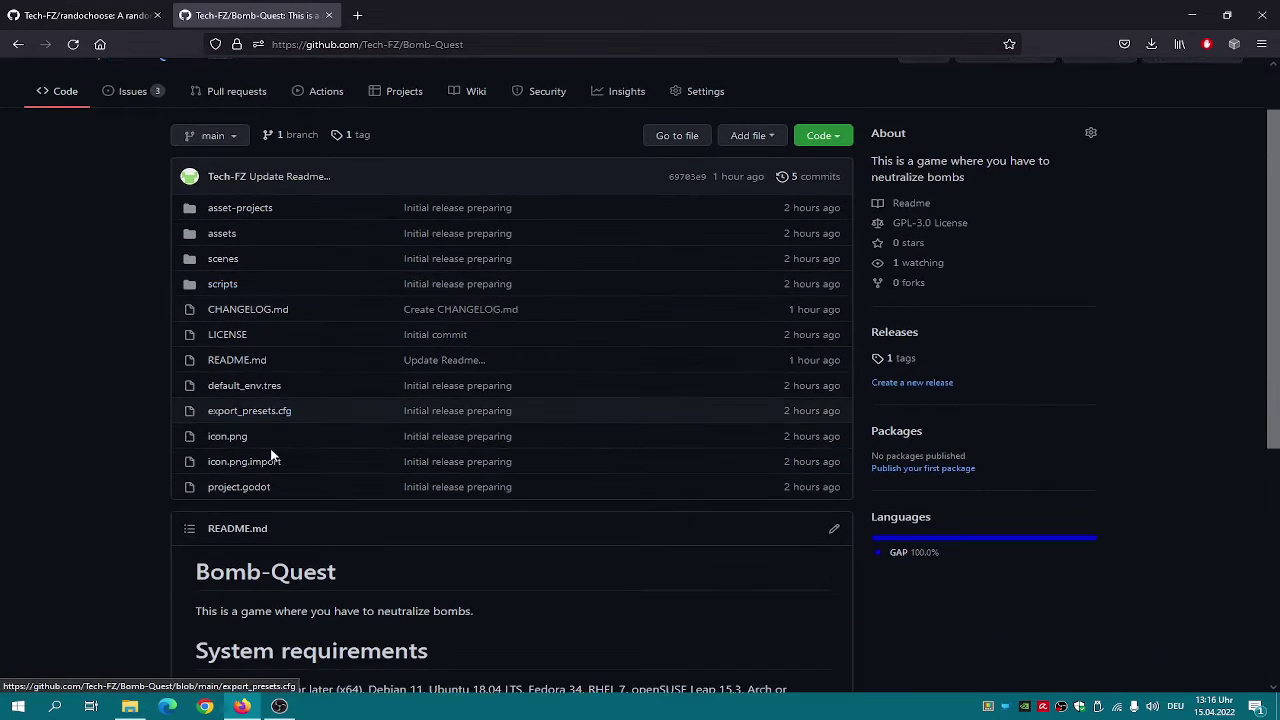
pyautogui.scroll(-5, 319, 490)
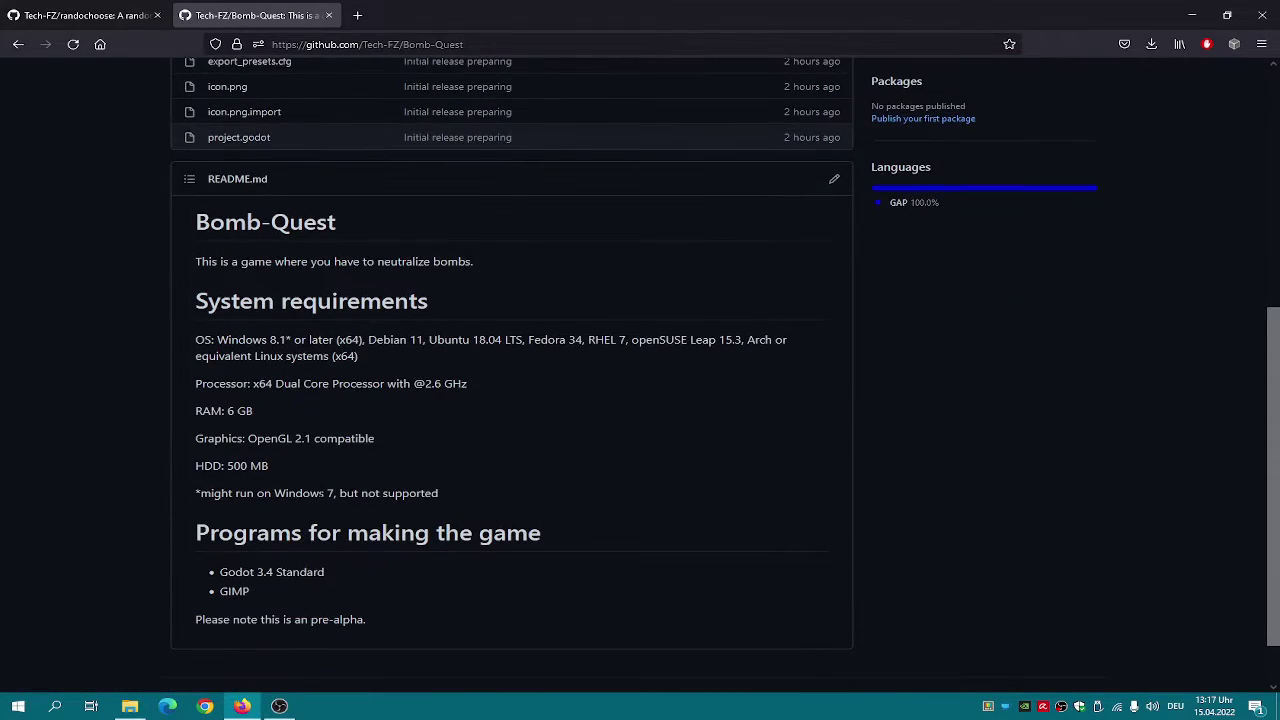
pyautogui.scroll(4, 319, 490)
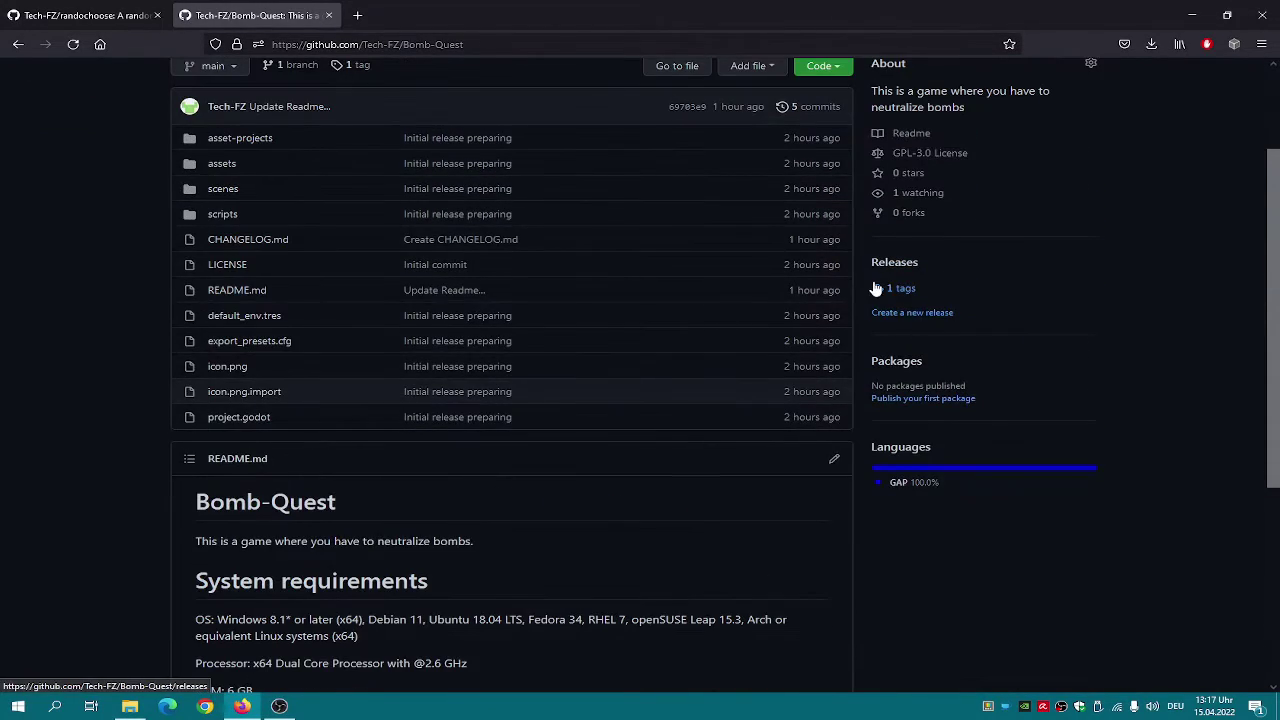
pyautogui.scroll(2, 874, 286)
pyautogui.click(60, 15)
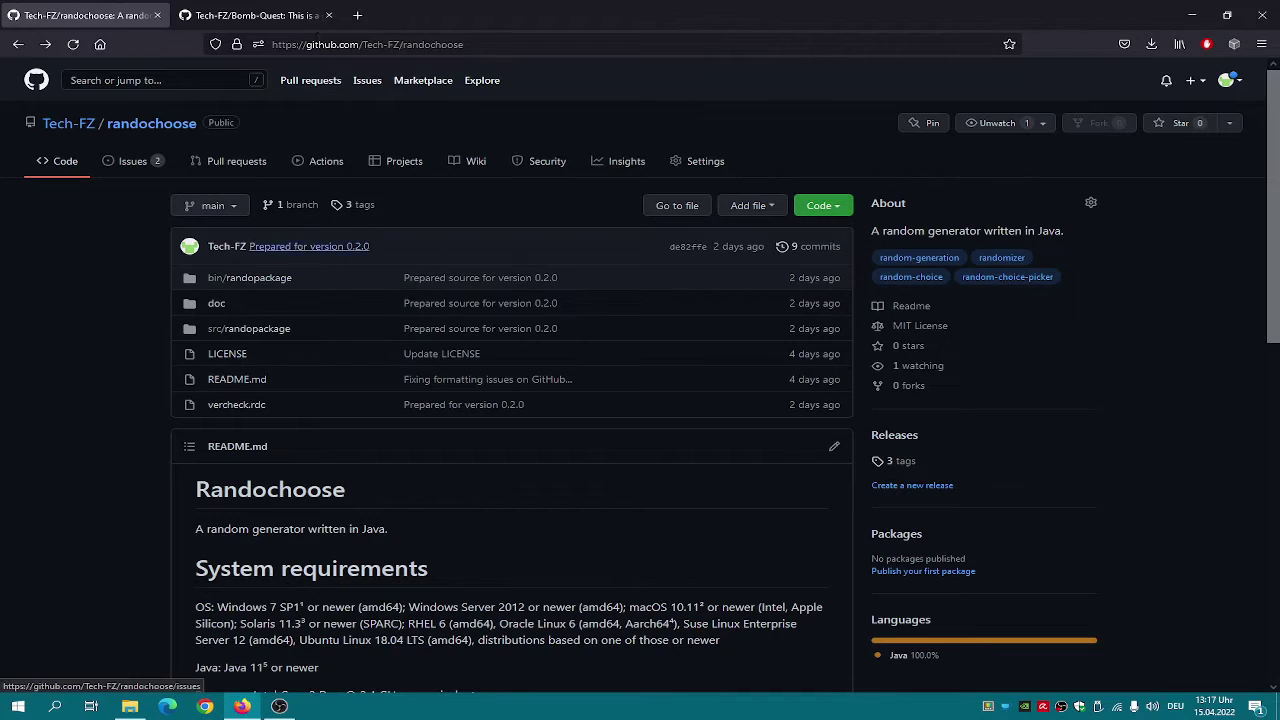
pyautogui.click(268, 15)
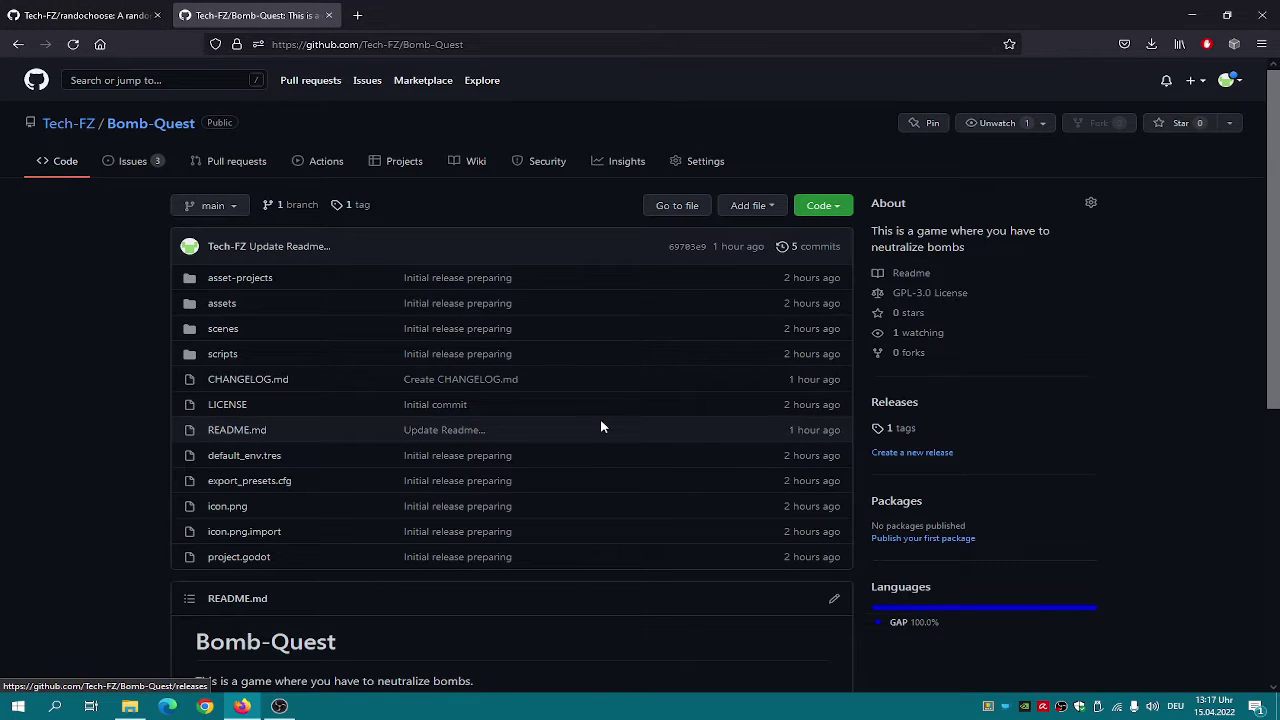
pyautogui.click(60, 15)
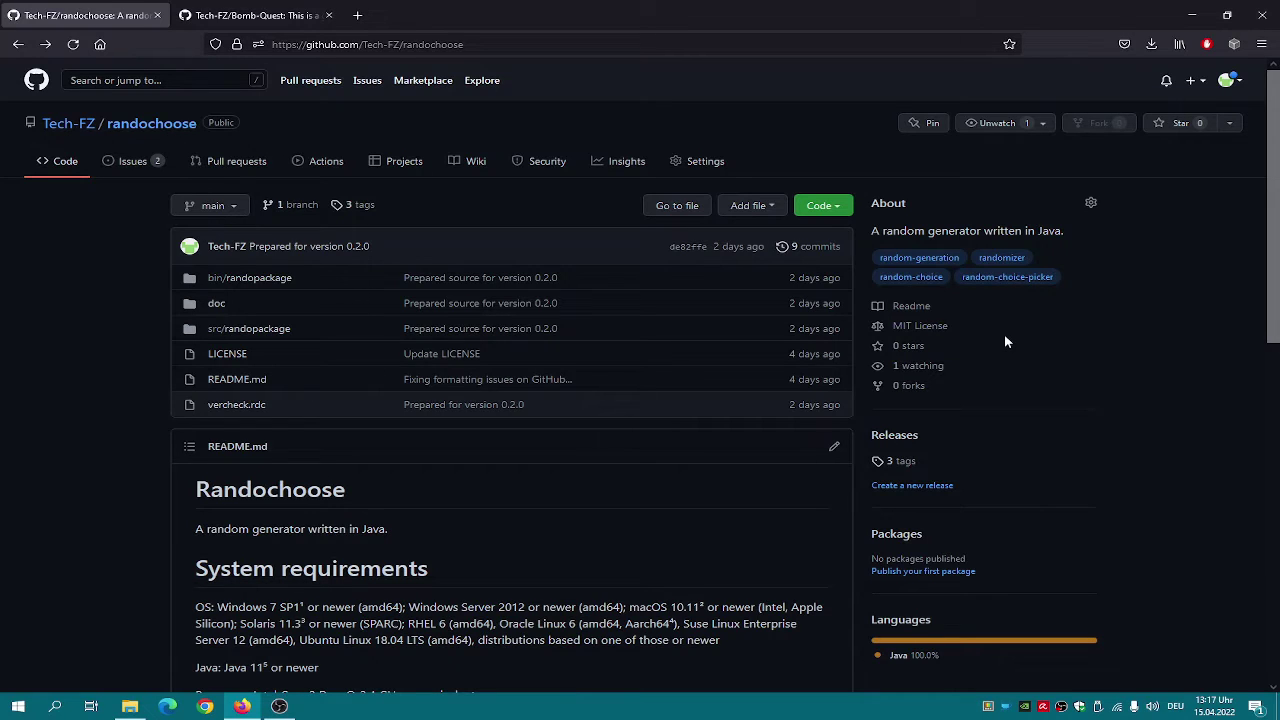
# - Open the Bomb-Quest releases page and expand the Randochoose 0.2.0 Alpha assets list
pyautogui.hotkey('ctrl', 'Tab')
pyautogui.click(910, 458)
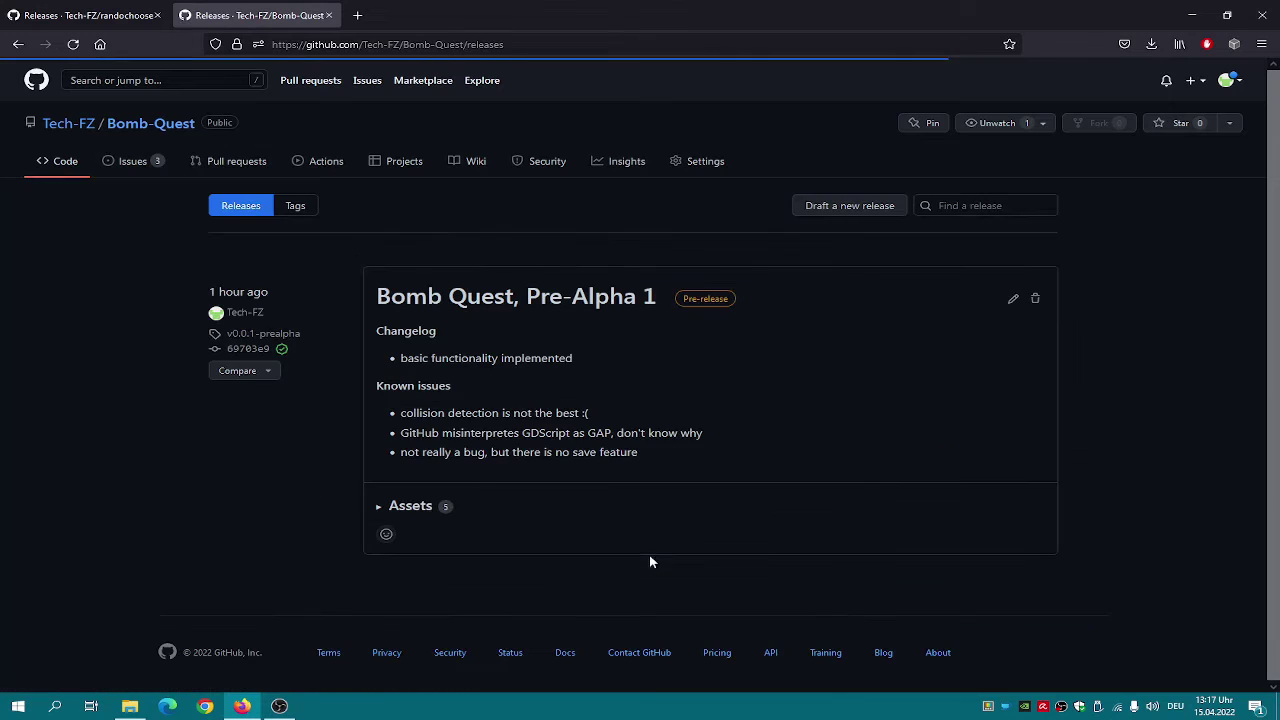
pyautogui.scroll(-1, 450, 400)
pyautogui.click(85, 15)
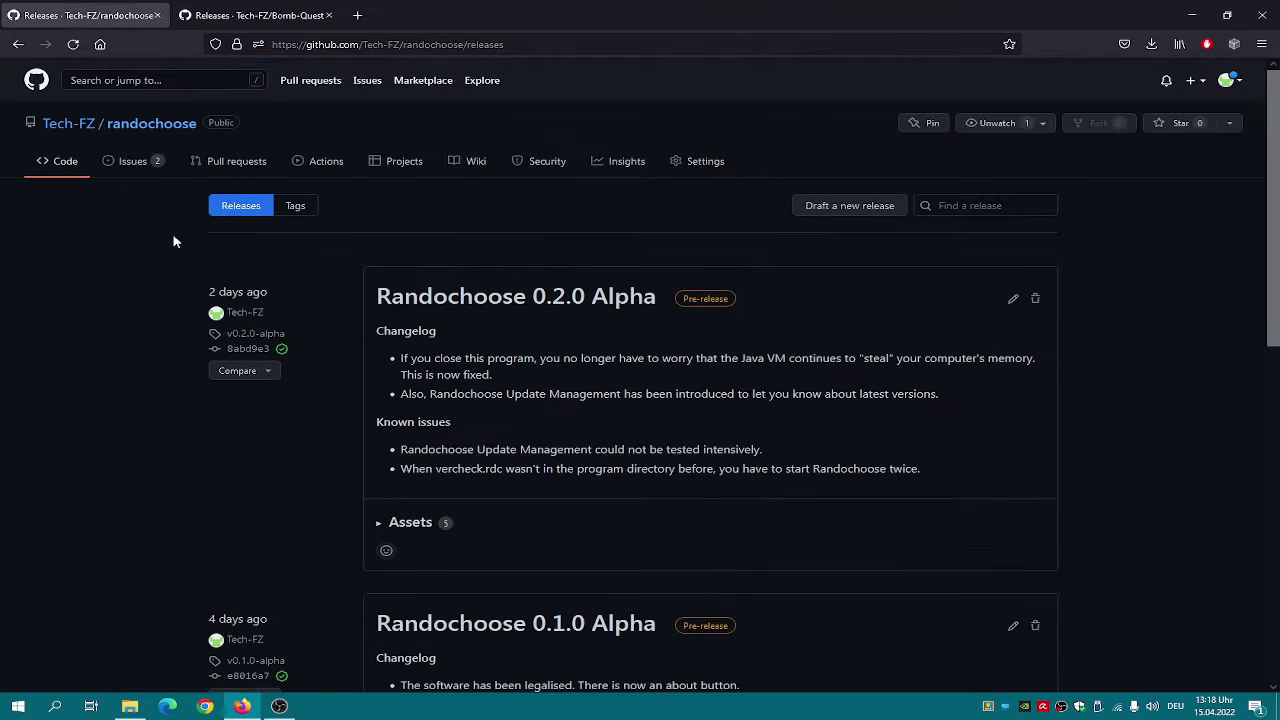
pyautogui.click(430, 530)
pyautogui.scroll(-3, 614, 449)
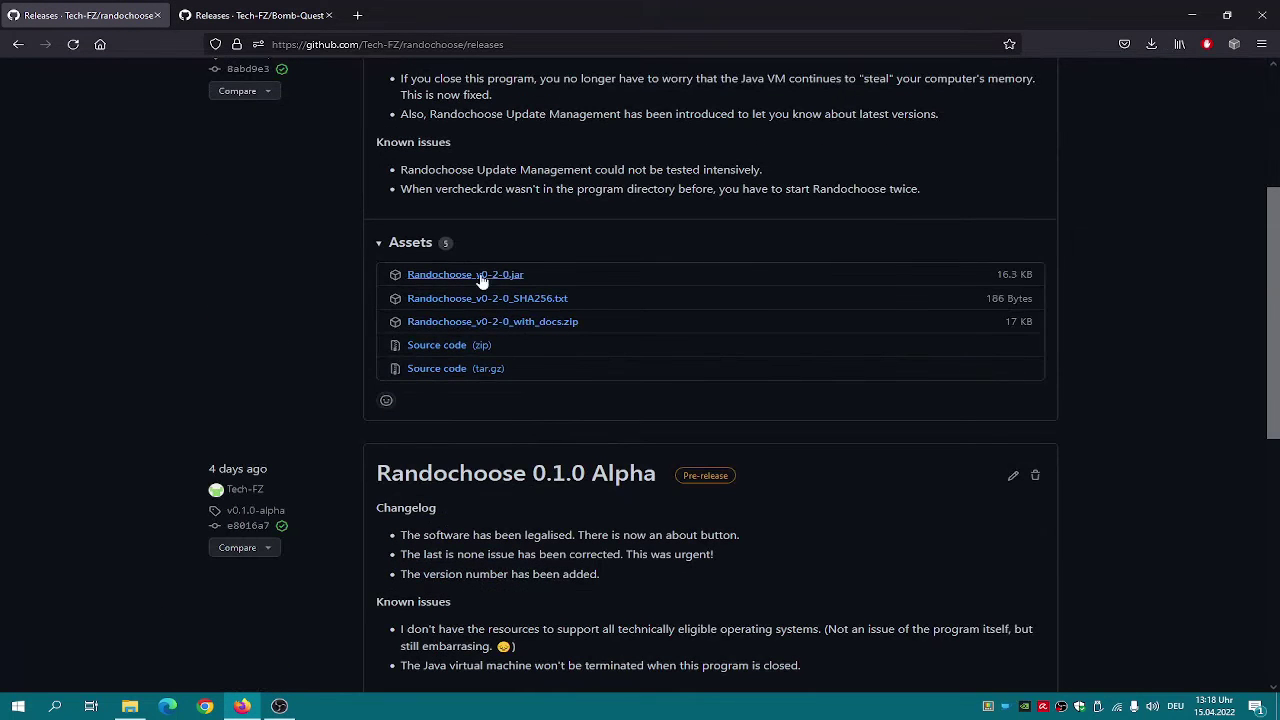
pyautogui.scroll(2, 563, 306)
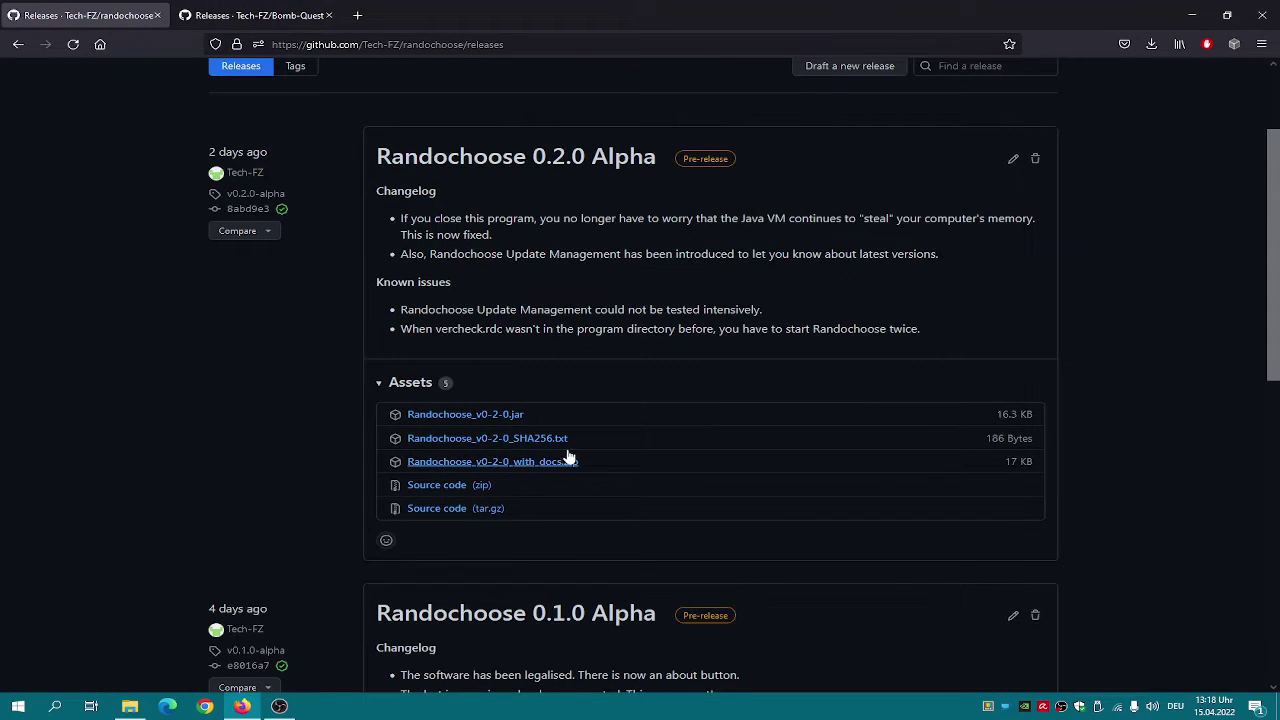
pyautogui.scroll(2, 450, 400)
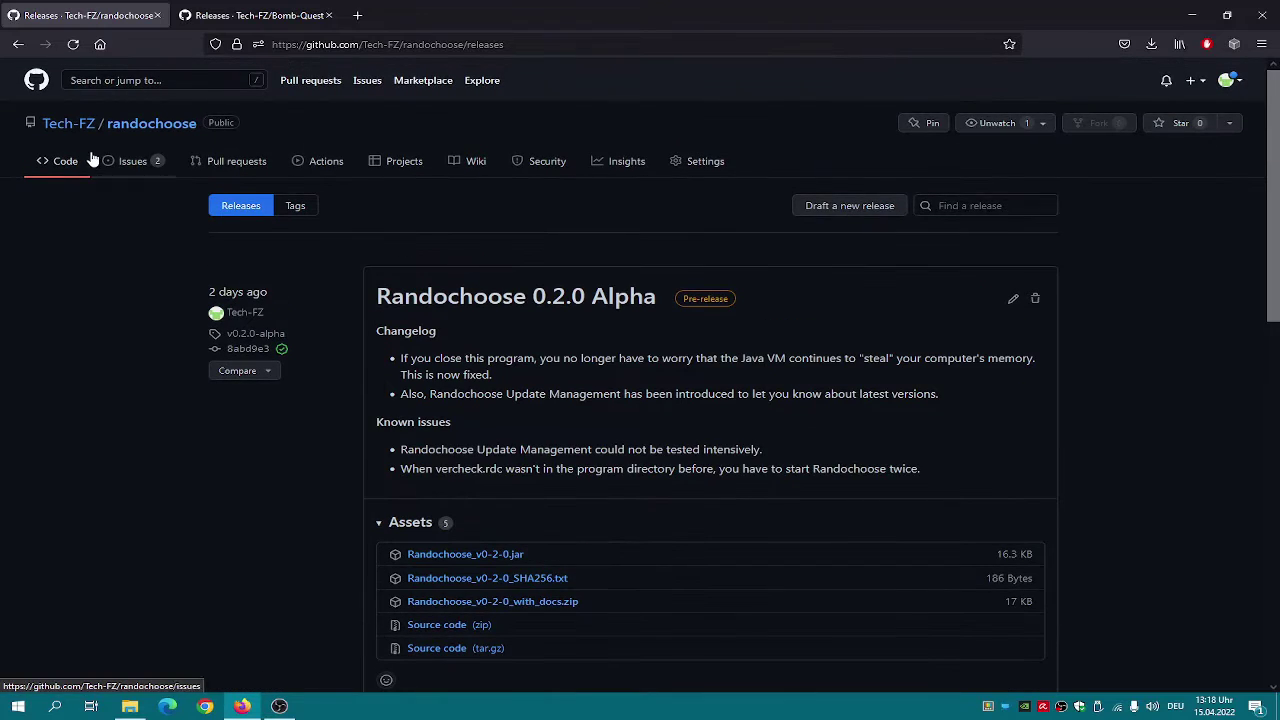
# - Select parts of the Pre-Alpha 1 release notes, then reload the Bomb-Quest releases page
pyautogui.click(260, 10)
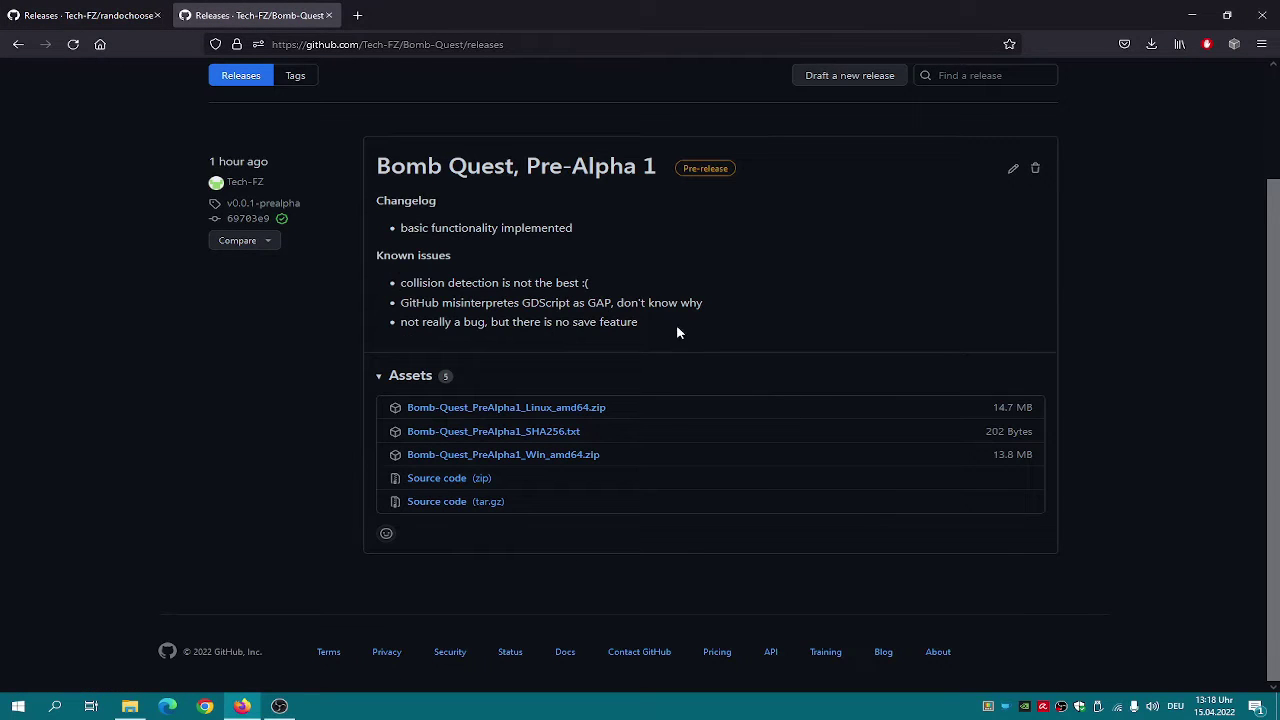
pyautogui.moveTo(677, 332); pyautogui.dragTo(380, 280)
pyautogui.click(594, 240)
pyautogui.moveTo(594, 240); pyautogui.dragTo(303, 220)
pyautogui.click(702, 293)
pyautogui.moveTo(665, 336)
pyautogui.mouseDown()
pyautogui.moveTo(408, 237)
pyautogui.moveTo(376, 200)
pyautogui.mouseUp()
pyautogui.click(320, 346)
pyautogui.press('F5')
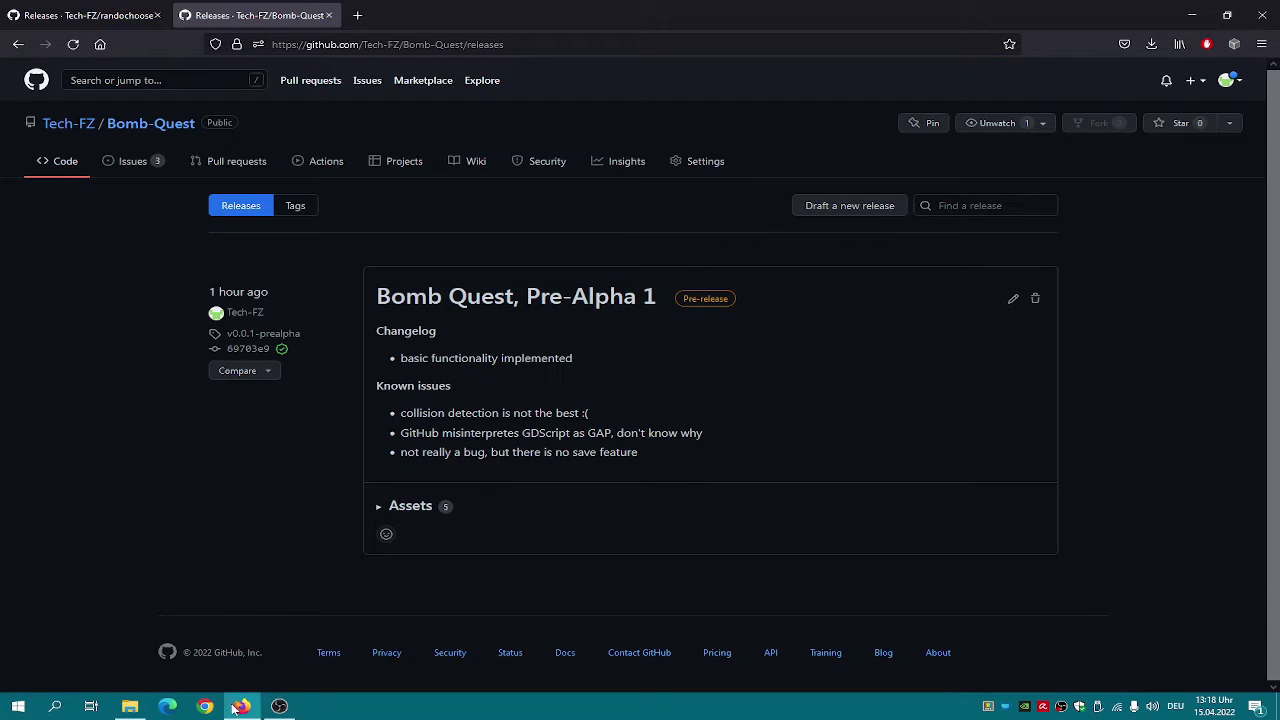
# - Launch Randochoose_v0-2-0.jar from the Programs folder window
pyautogui.click(130, 706)
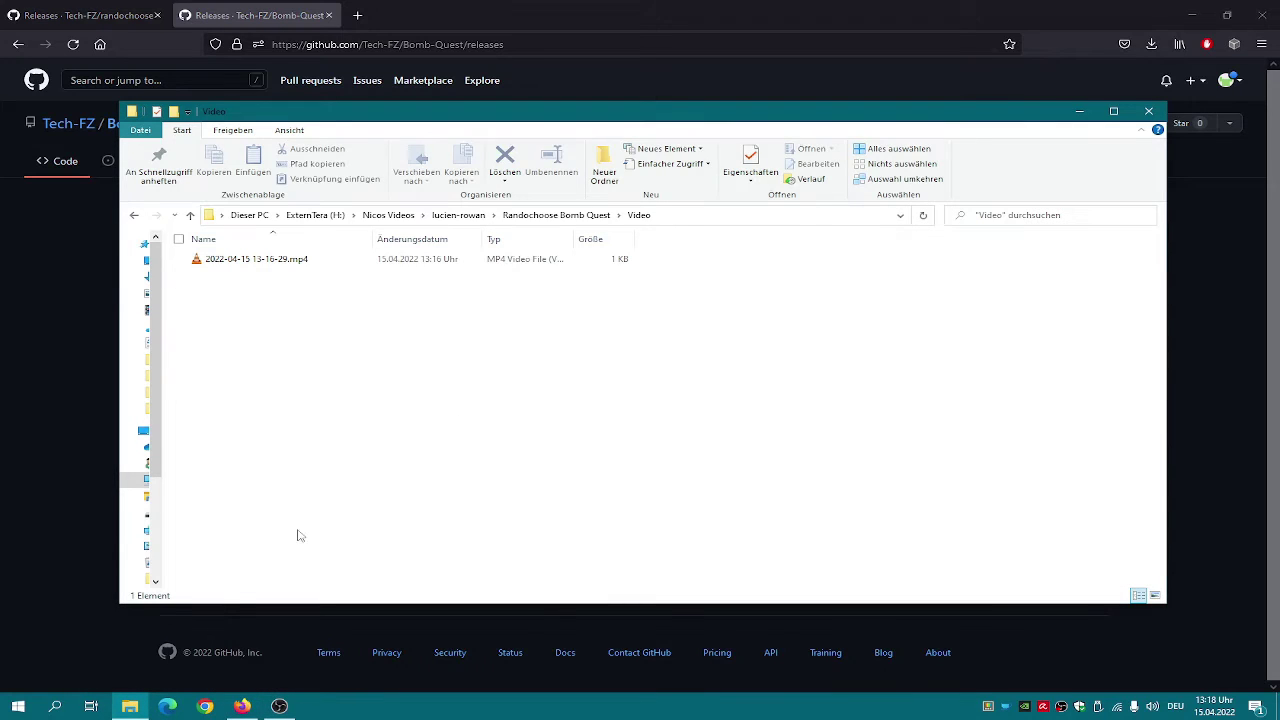
pyautogui.moveTo(130, 706)
pyautogui.click(243, 640)
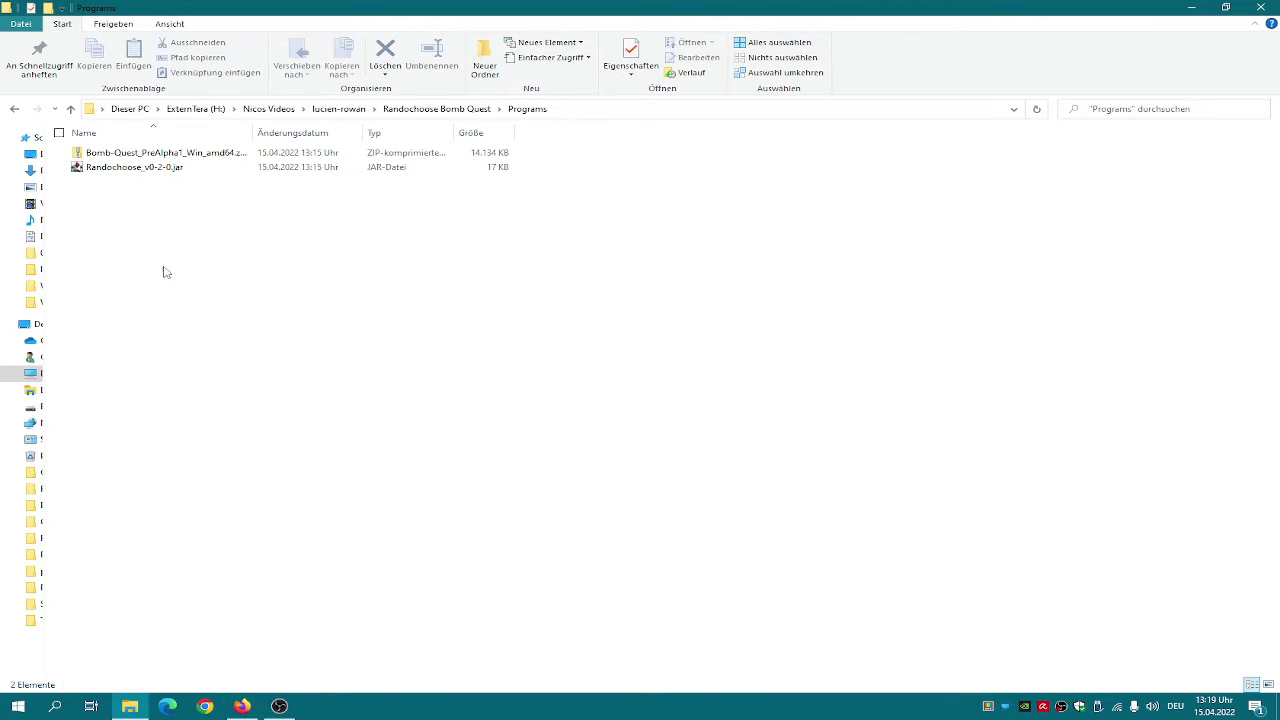
pyautogui.doubleClick(121, 168)
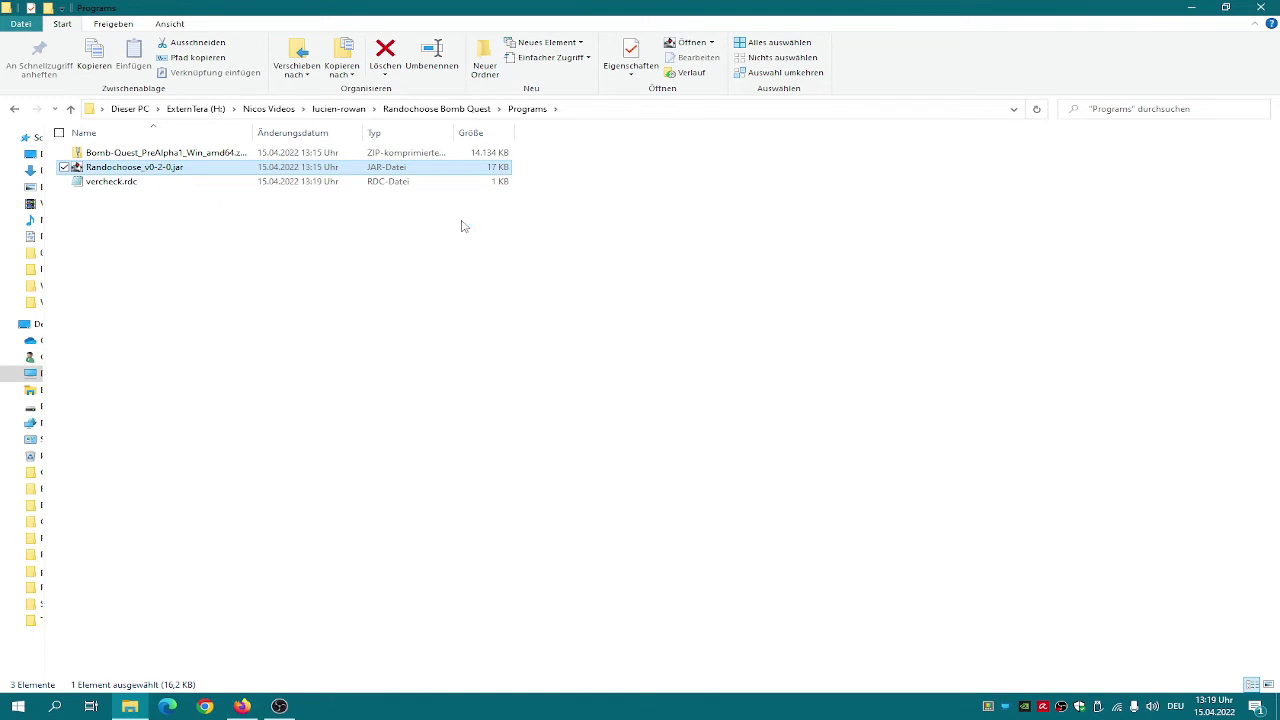
# - Enlarge Randochoose, confirm it is the latest version, and view the About information
pyautogui.moveTo(612, 264); pyautogui.dragTo(532, 240)
pyautogui.moveTo(738, 366); pyautogui.dragTo(952, 503)
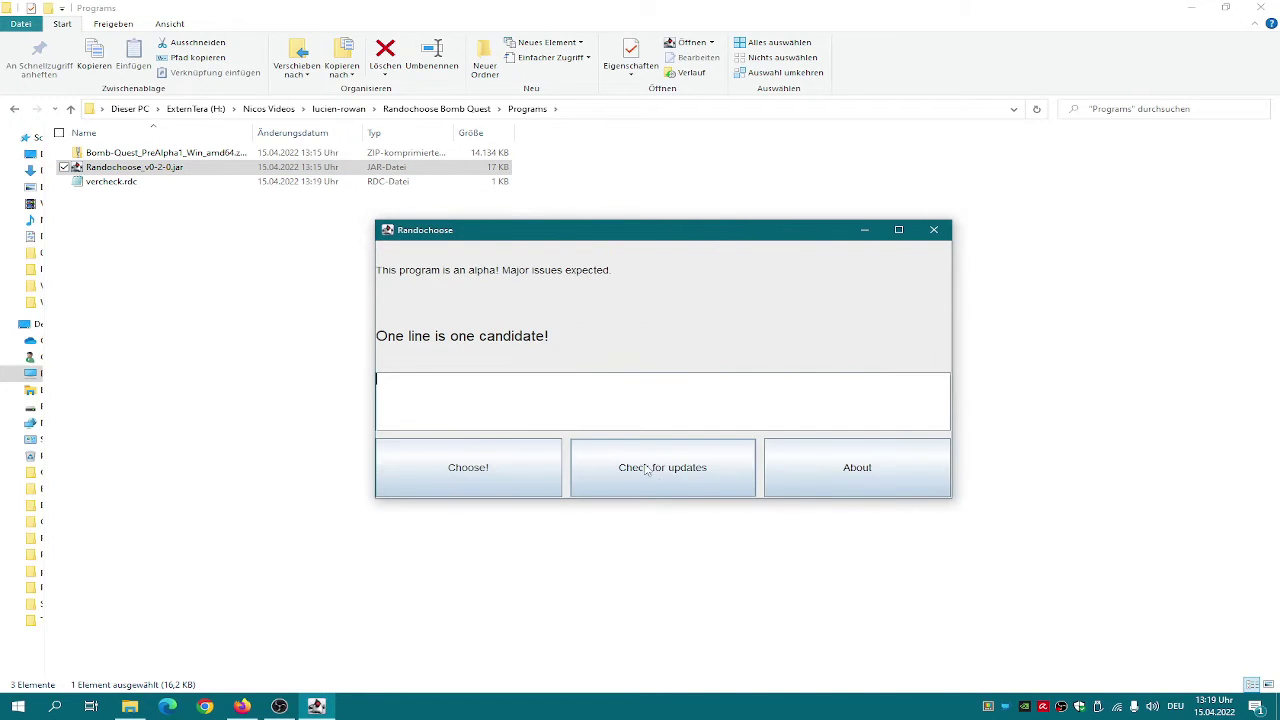
pyautogui.click(657, 485)
pyautogui.moveTo(72, 19); pyautogui.dragTo(250, 117)
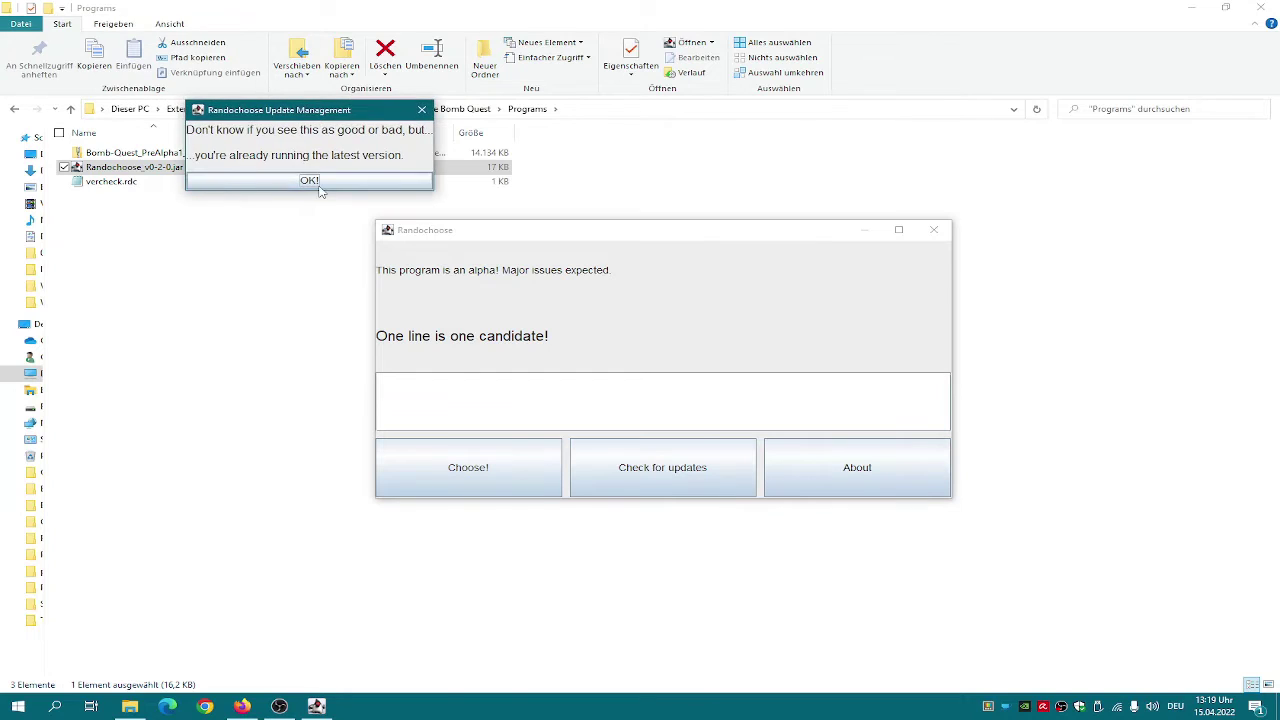
pyautogui.click(307, 177)
pyautogui.moveTo(532, 230)
pyautogui.mouseDown()
pyautogui.moveTo(506, 217)
pyautogui.moveTo(531, 191)
pyautogui.moveTo(443, 184)
pyautogui.moveTo(510, 188)
pyautogui.mouseUp()
pyautogui.click(767, 408)
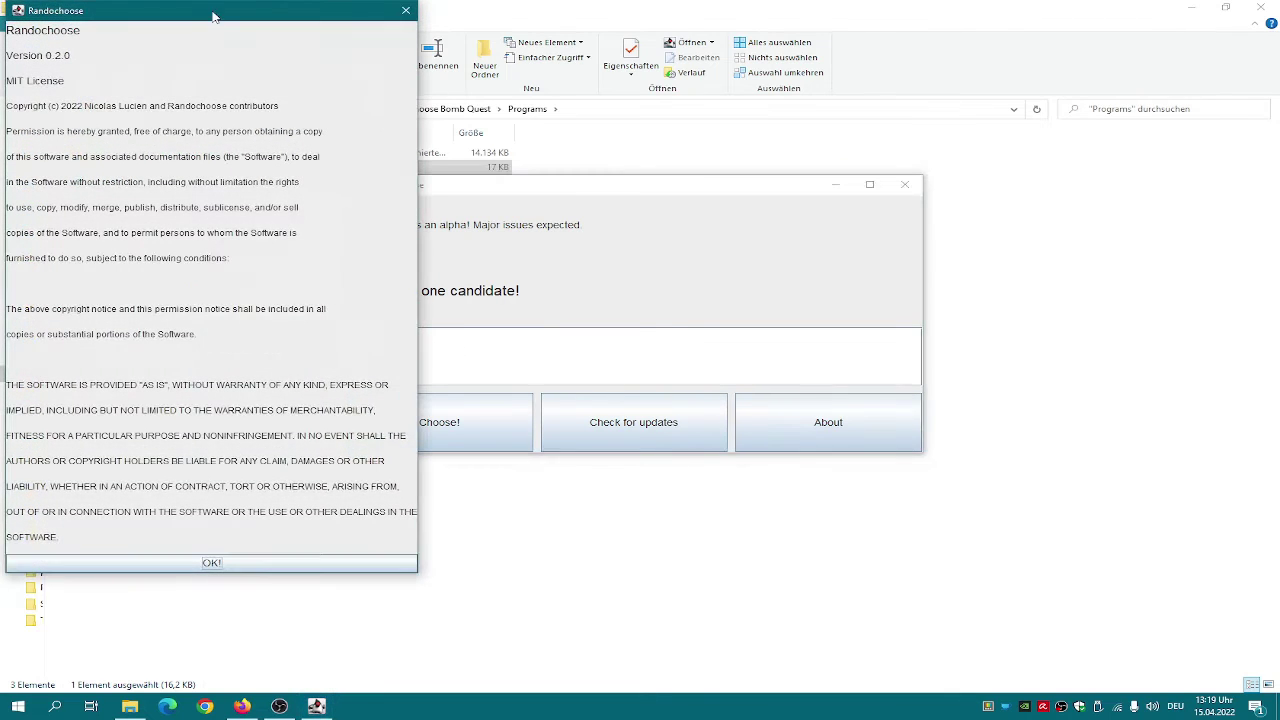
pyautogui.click(406, 12)
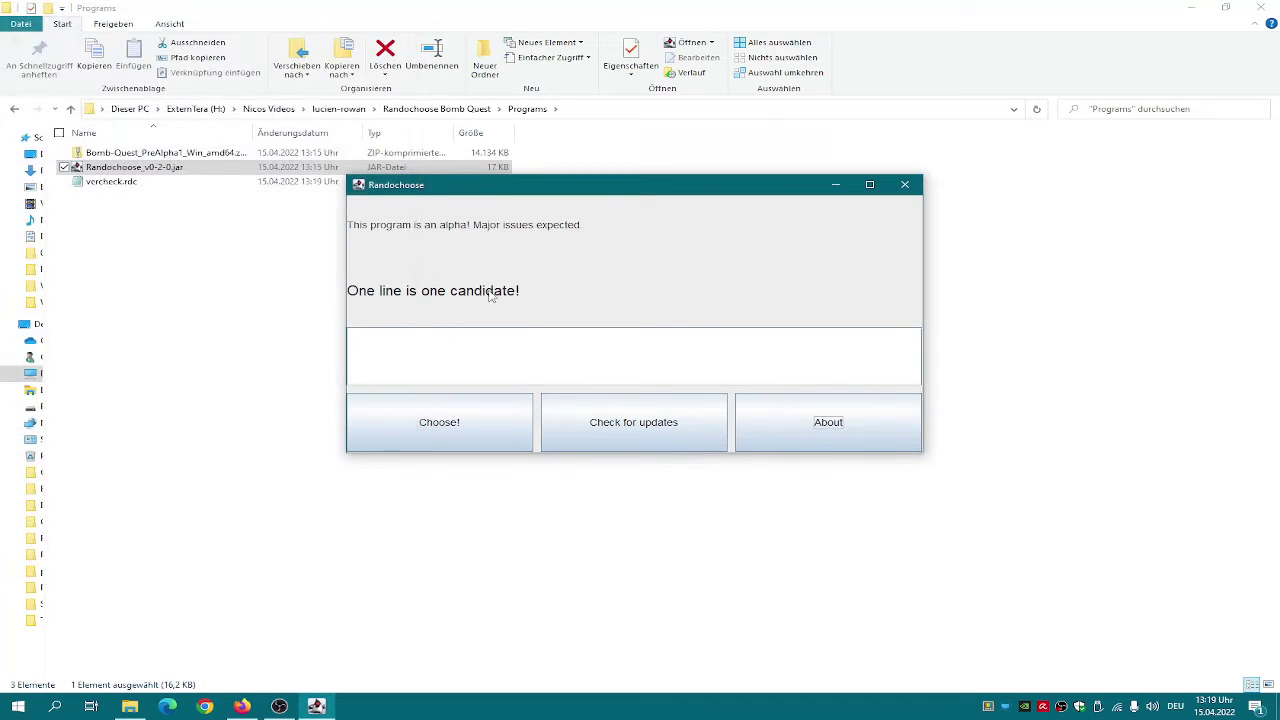
pyautogui.click(531, 353)
# - Enter candidates including Randochoose and Bomb Quest, draw Bomb Quest, then quit Randochoose
pyautogui.write('Randochoose')
pyautogui.press('Return')
pyautogui.write('Bomb Quest')
pyautogui.press('Return')
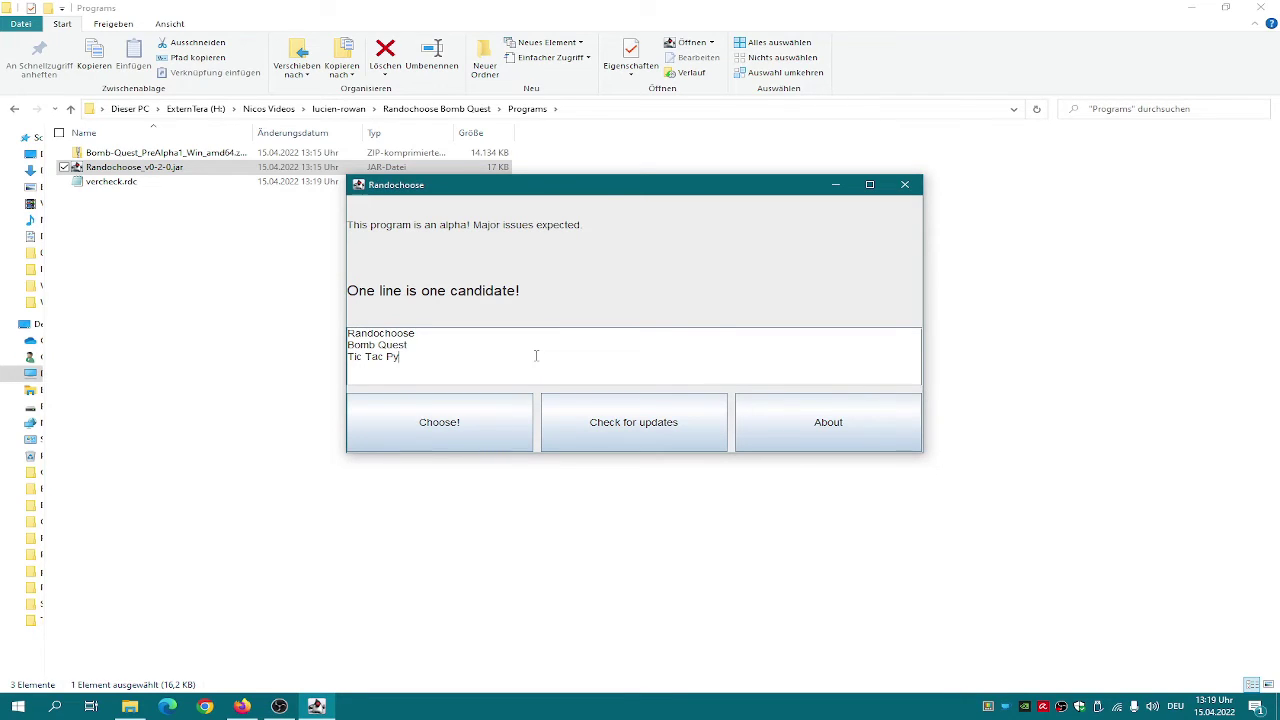
pyautogui.click(424, 442)
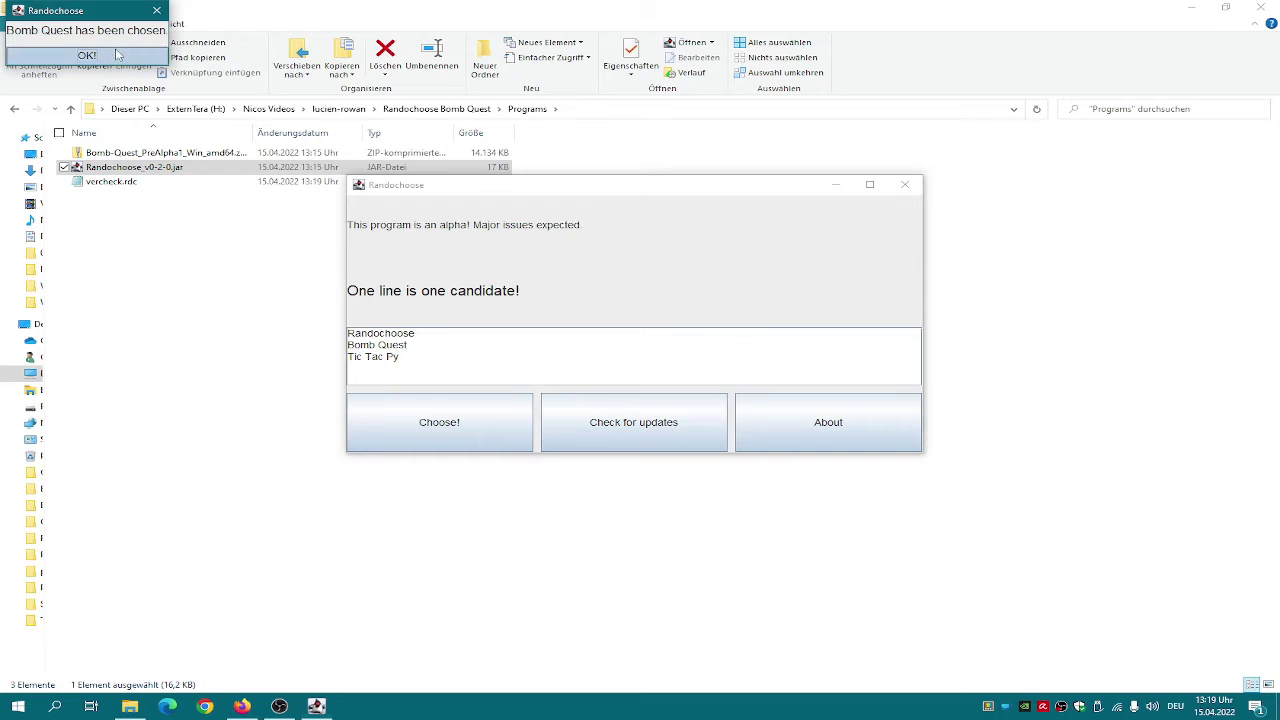
pyautogui.click(117, 55)
pyautogui.click(810, 440)
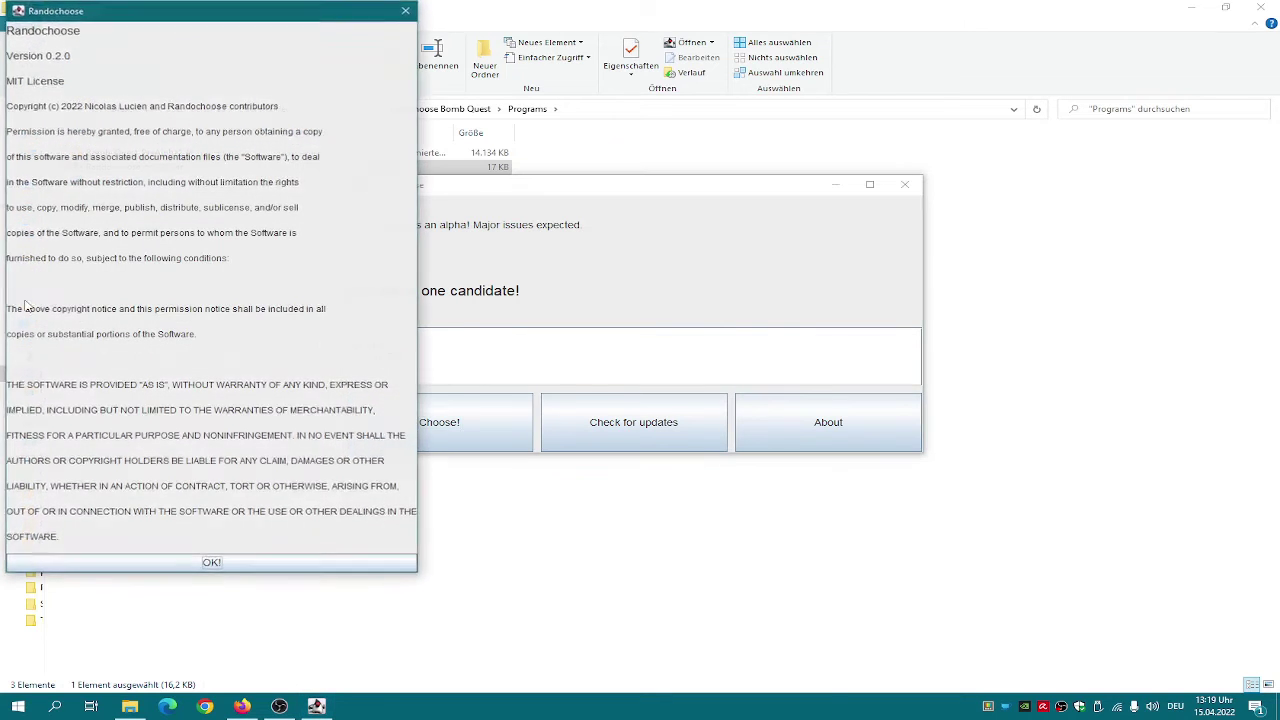
pyautogui.click(405, 11)
pyautogui.click(905, 184)
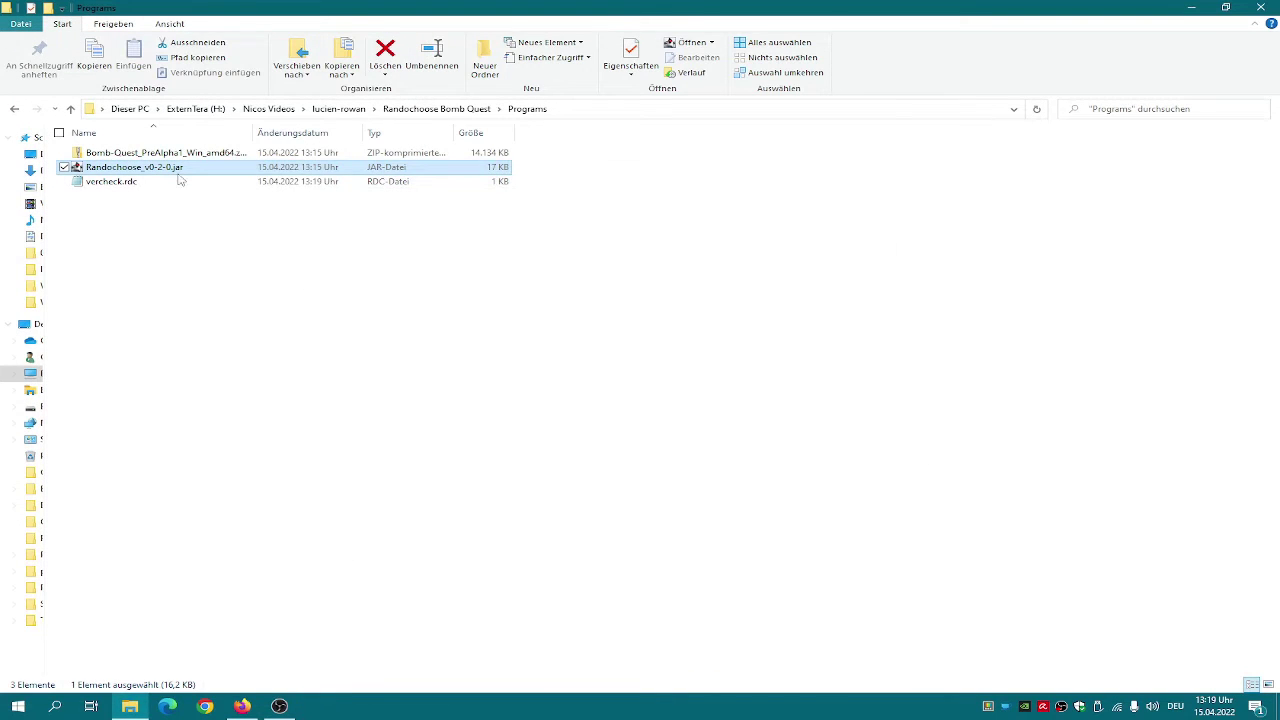
# - Use 7-Zip's Entpacken nach "Bomb-Quest_PreAlpha1_Win_amd64\" on the Bomb Quest zip
pyautogui.click(204, 157)
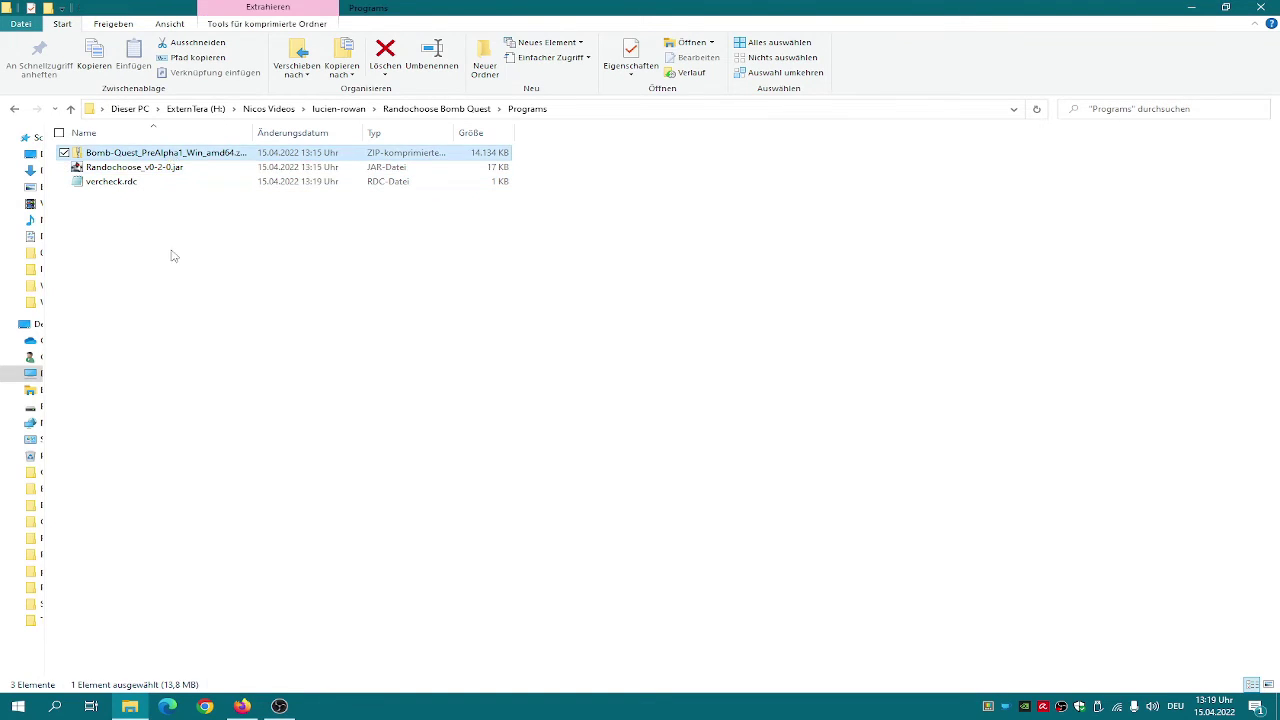
pyautogui.rightClick(168, 152)
pyautogui.moveTo(274, 243)
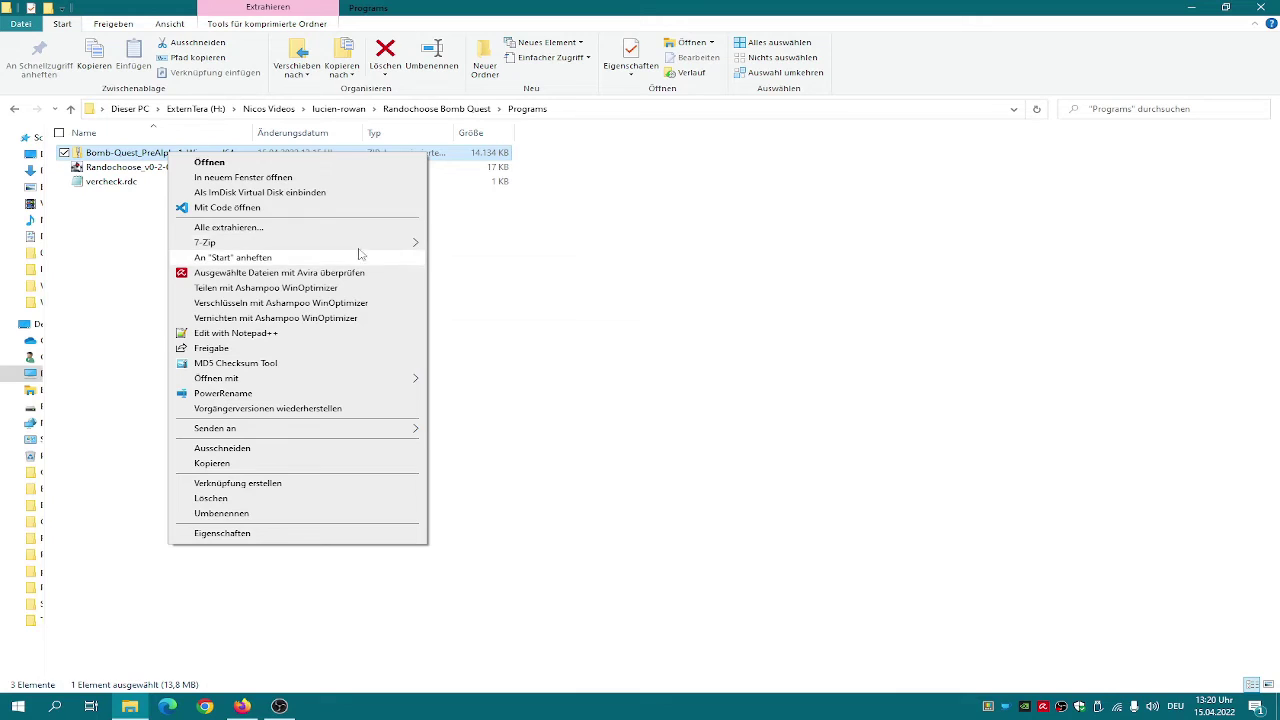
pyautogui.moveTo(370, 244)
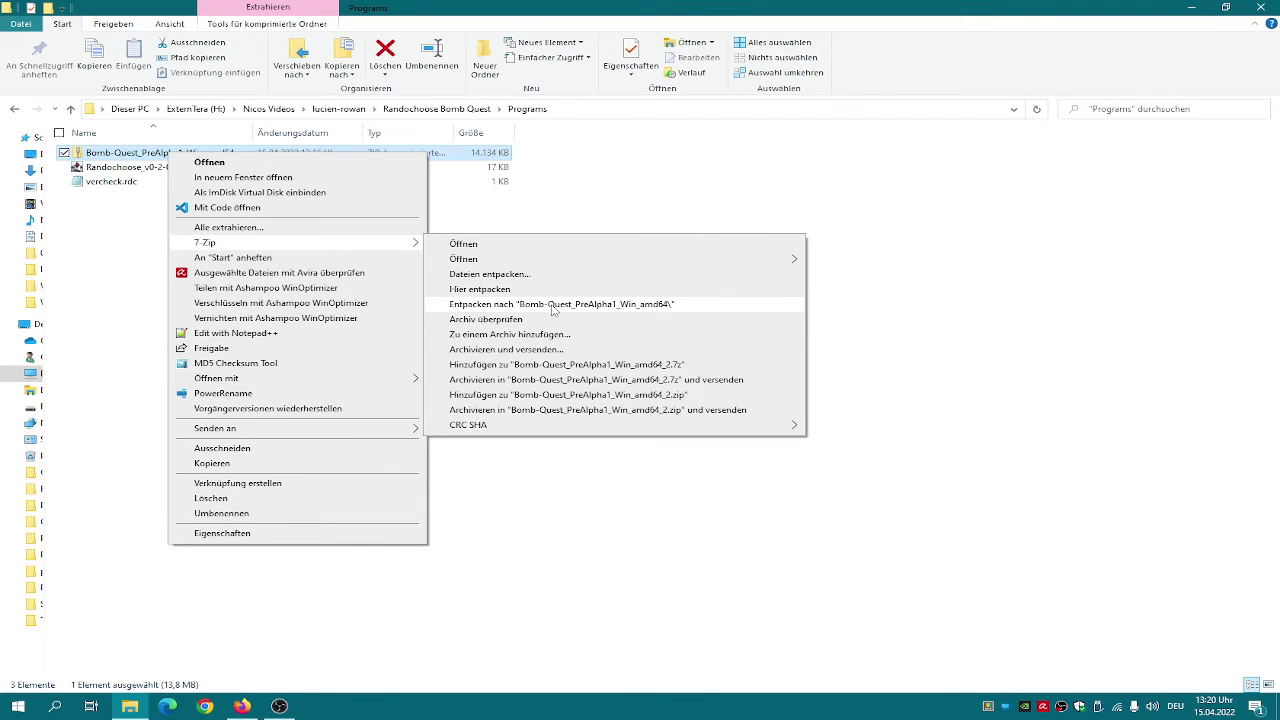
pyautogui.click(552, 304)
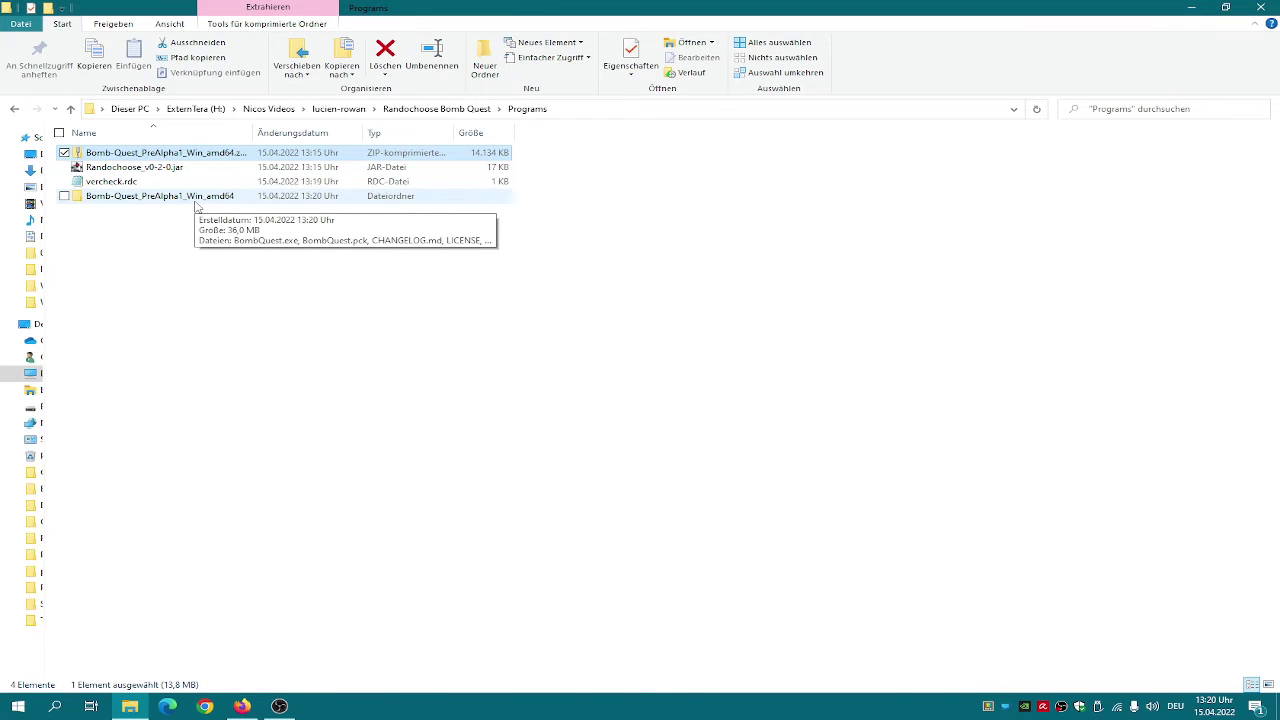
# - Open the extracted folder, launch BombQuest.exe and start the first level
pyautogui.doubleClick(196, 199)
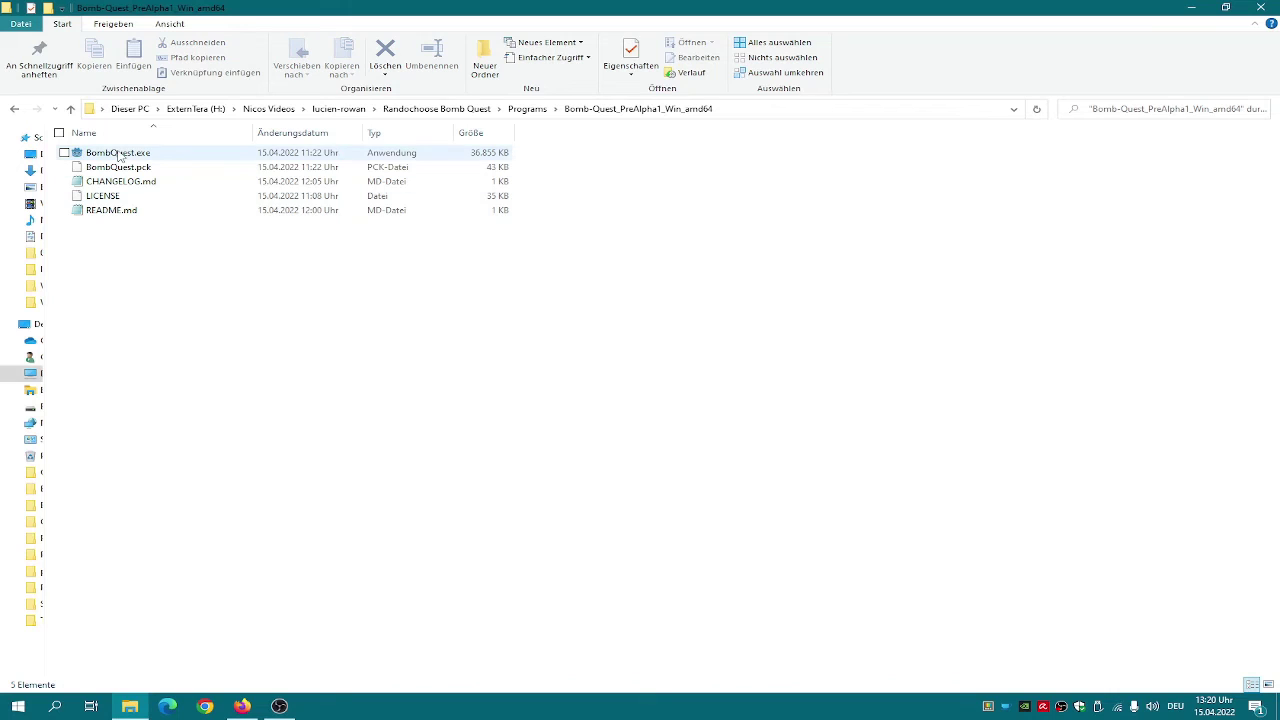
pyautogui.doubleClick(118, 156)
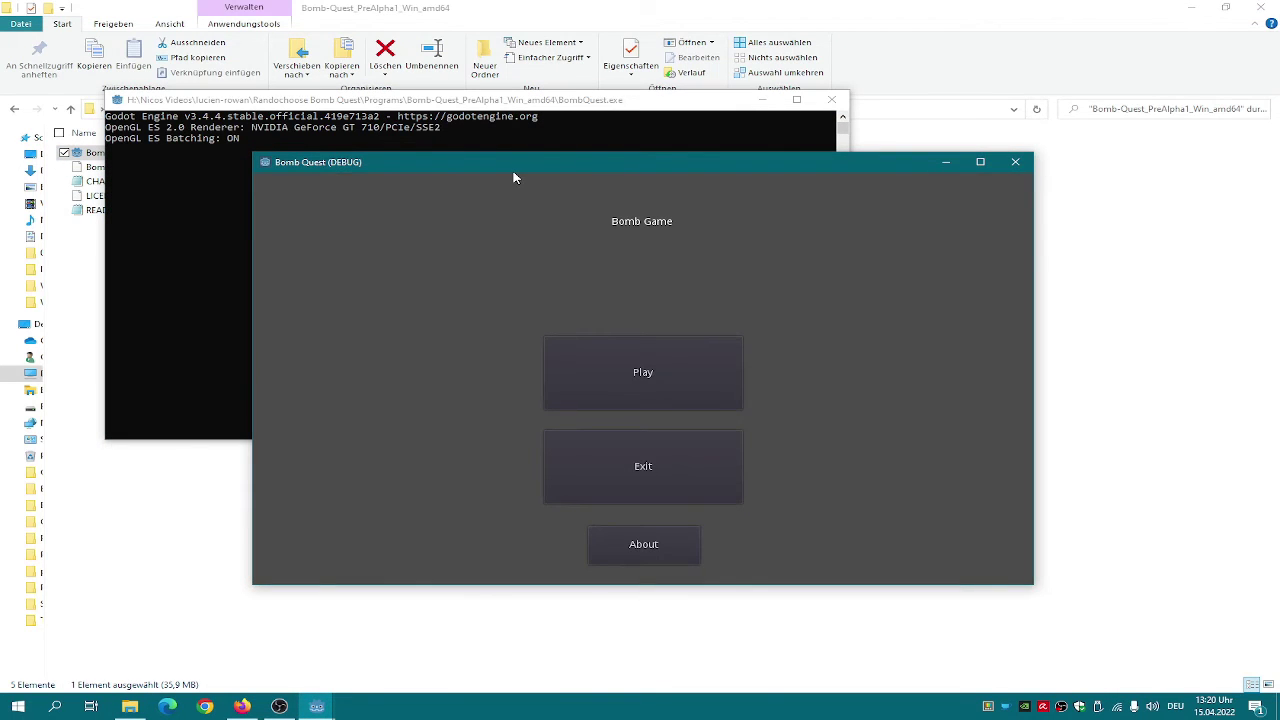
pyautogui.moveTo(513, 172); pyautogui.dragTo(506, 162)
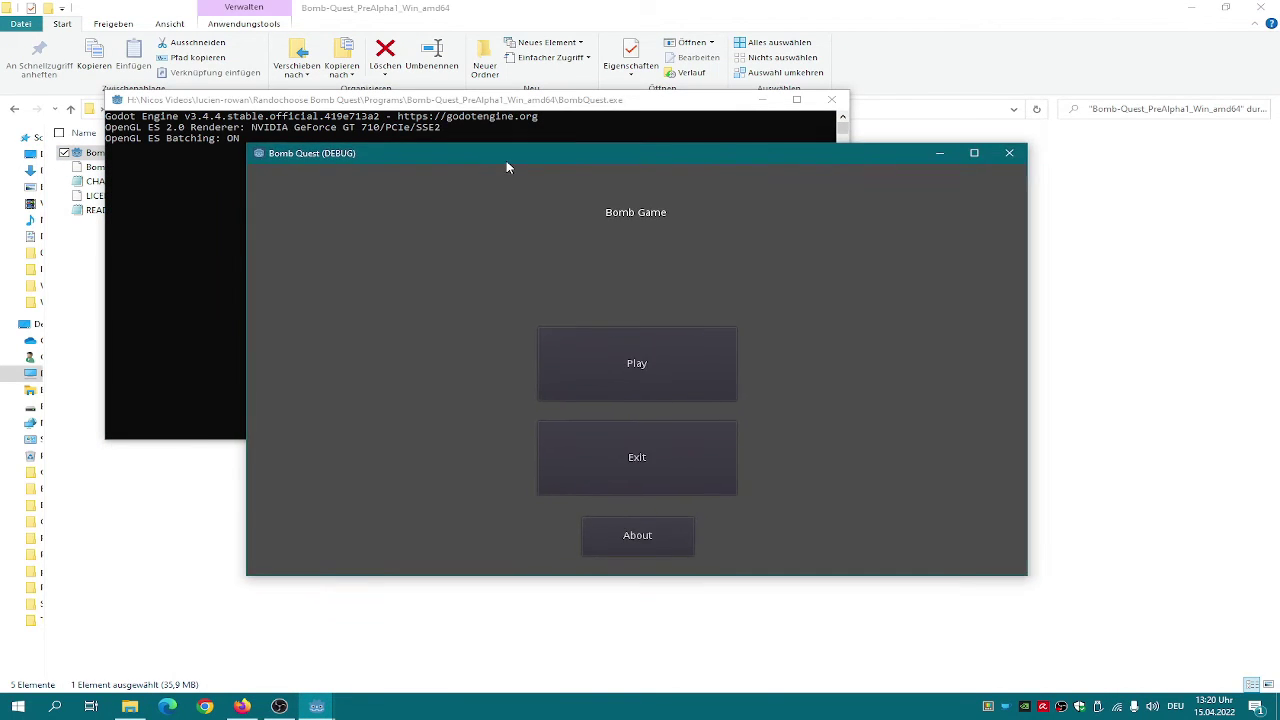
pyautogui.click(633, 387)
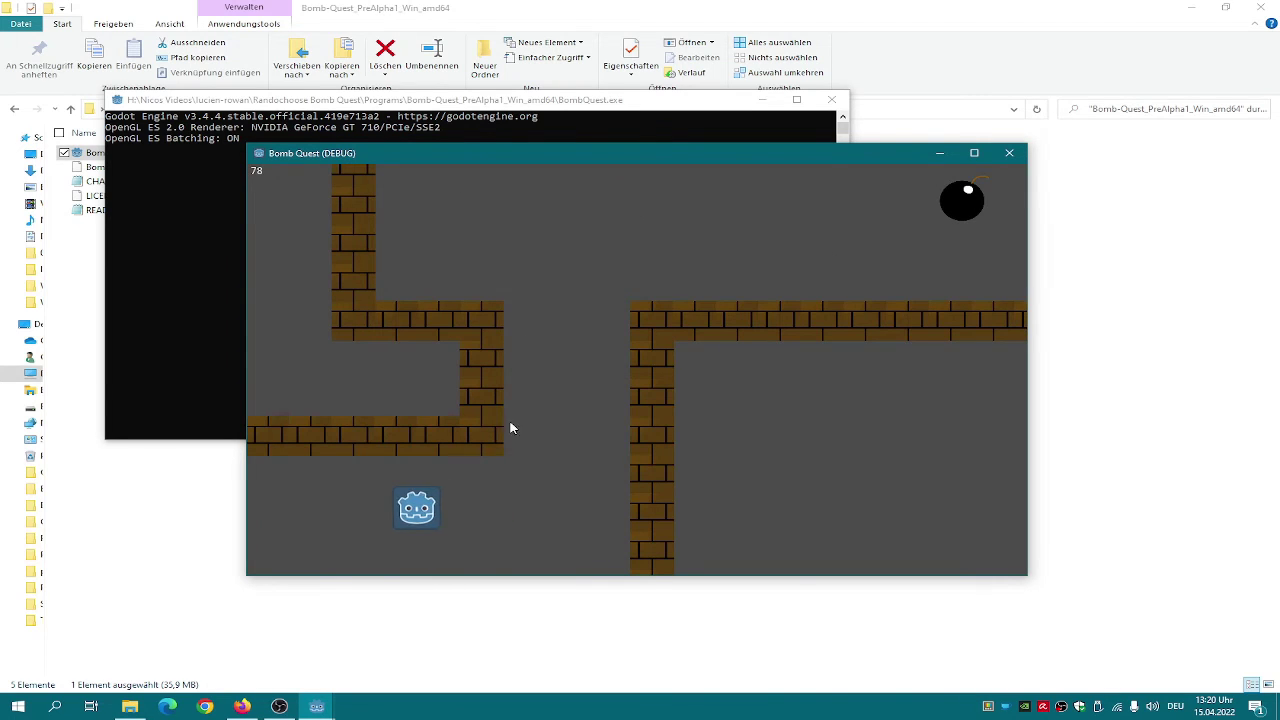
# - Move the character left and right and jump through the first level
pyautogui.press('Left')
pyautogui.press('Up')
pyautogui.press('Right')
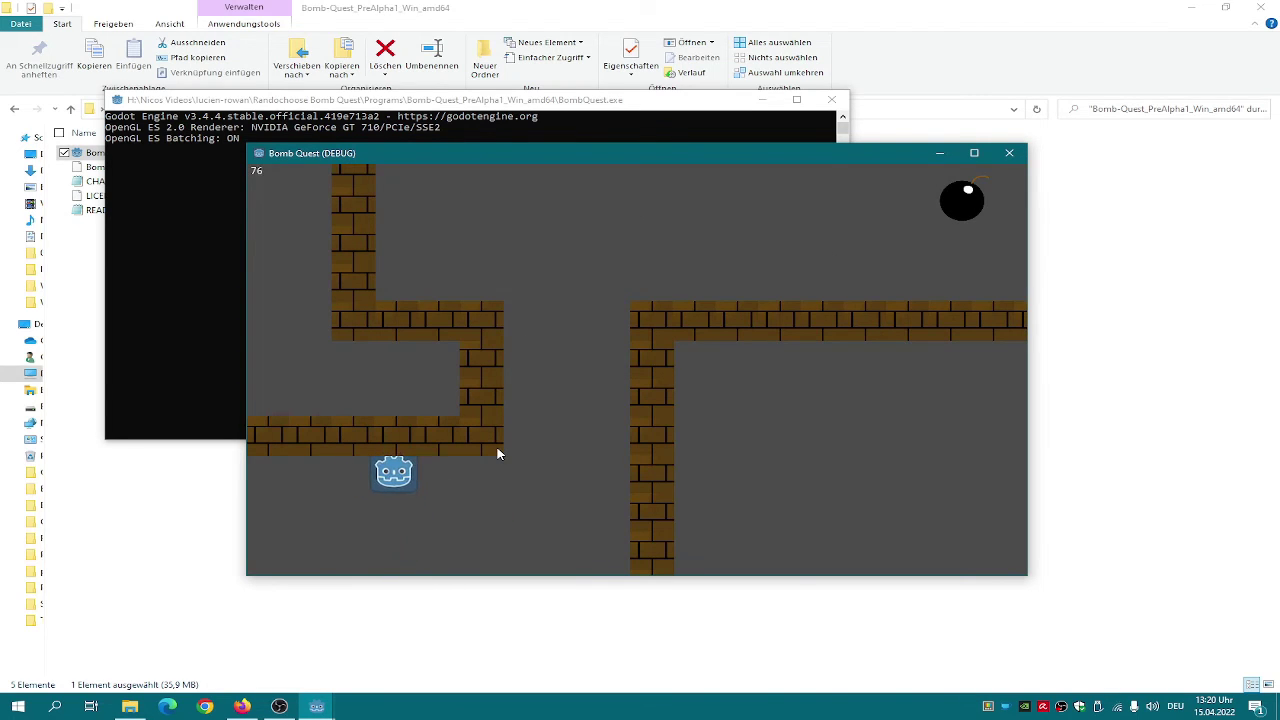
pyautogui.press('Right')
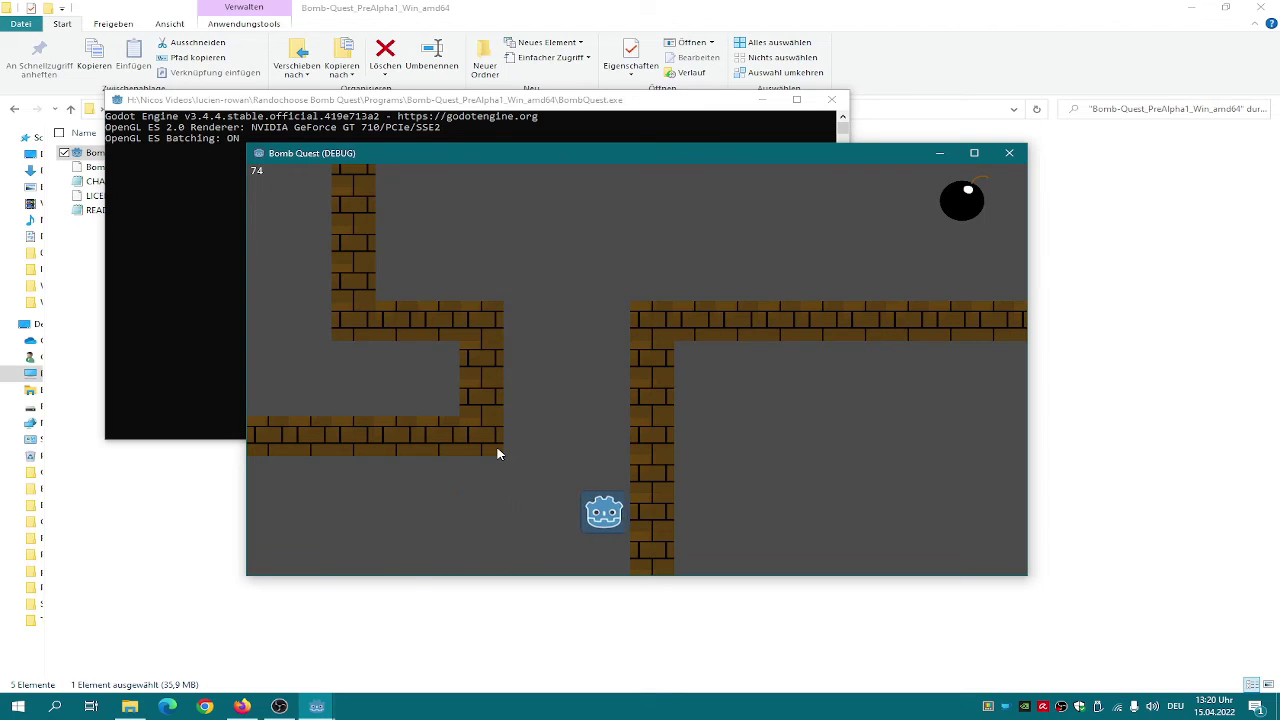
pyautogui.press('Left')
pyautogui.press('Up')
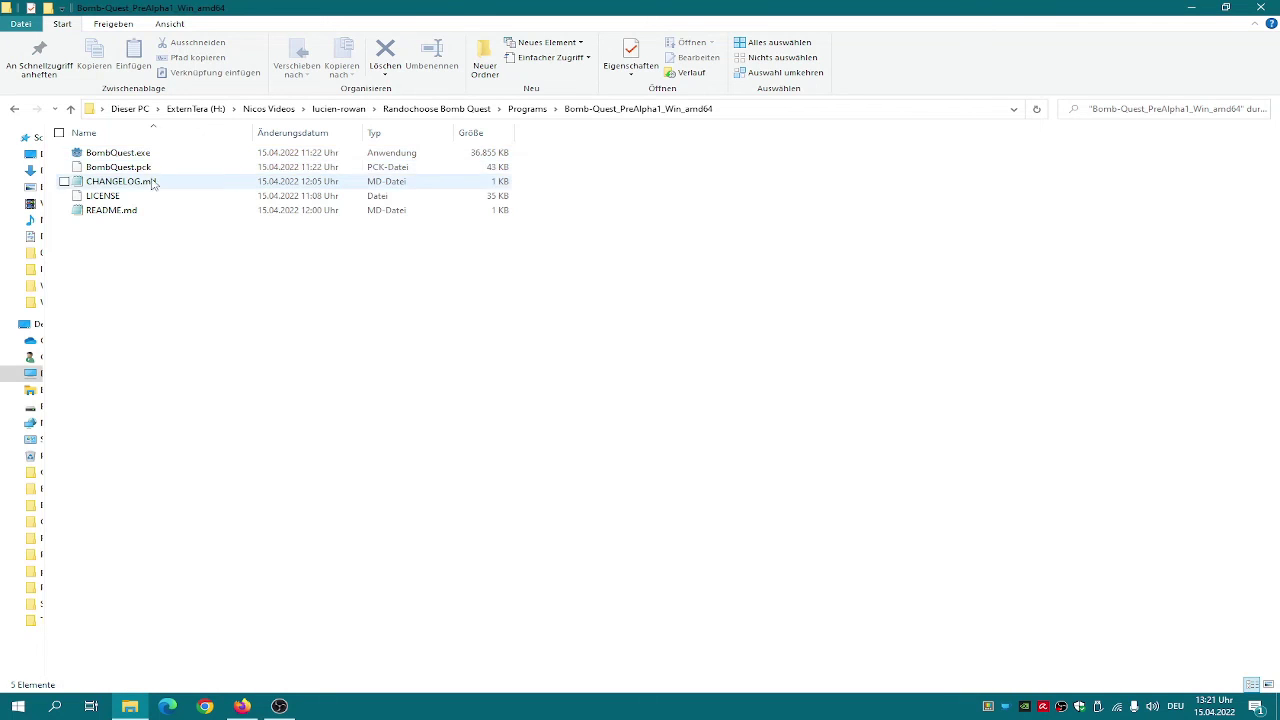
# - Relaunch BombQuest.exe from the Bomb-Quest_PreAlpha1_Win_amd64 folder
pyautogui.doubleClick(155, 157)
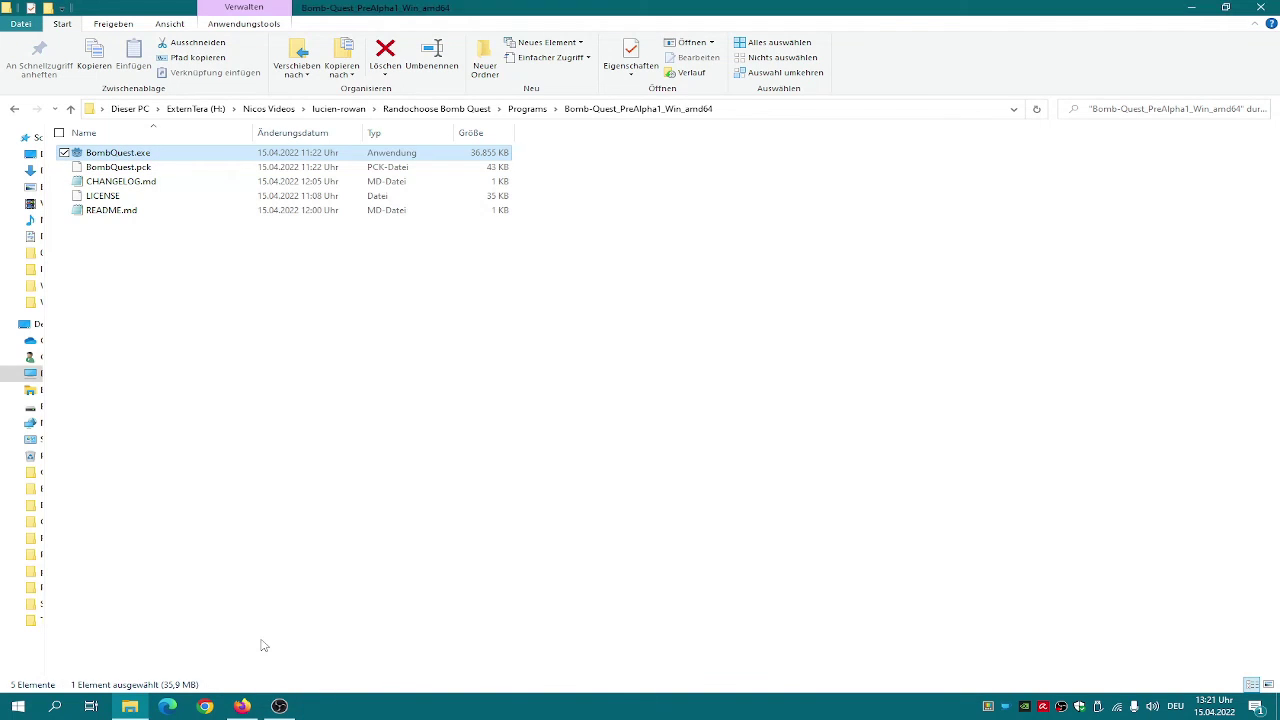